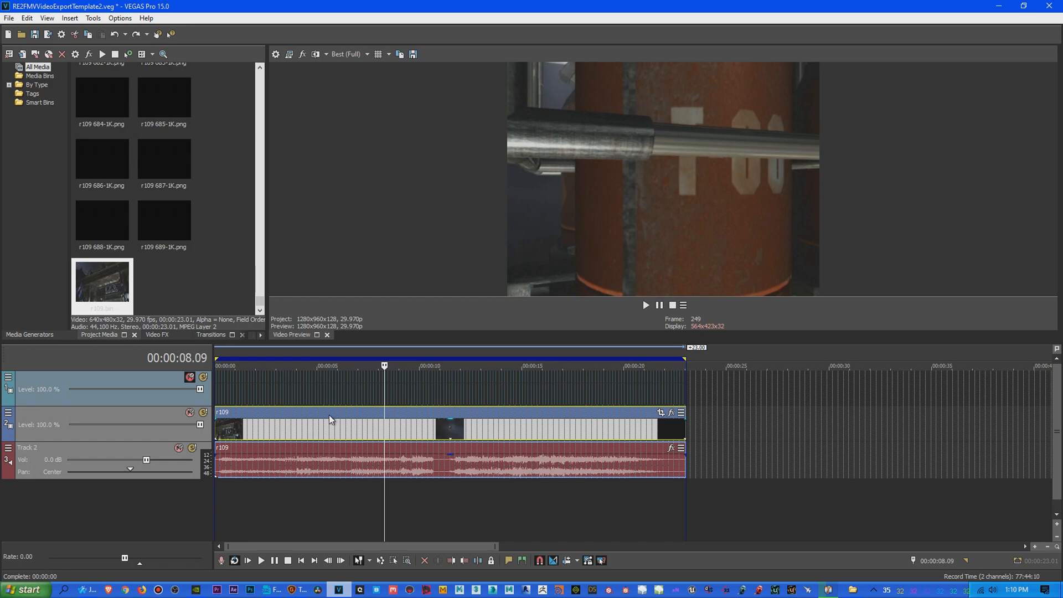
# Step: Select the r109.bin source clip in the project media and the second video track in the timeline
pyautogui.click(147, 289)
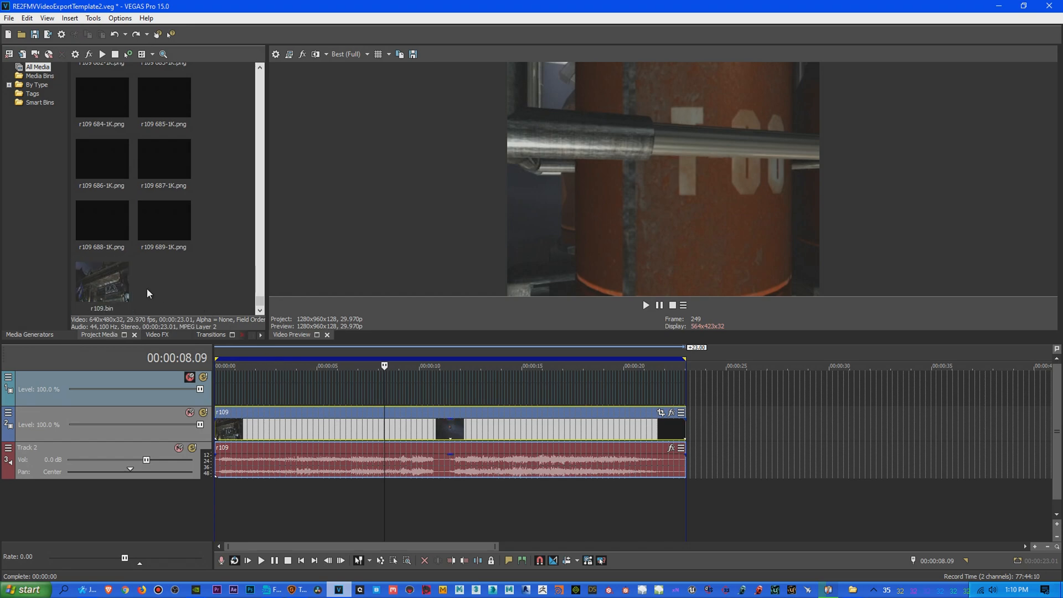
pyautogui.click(115, 290)
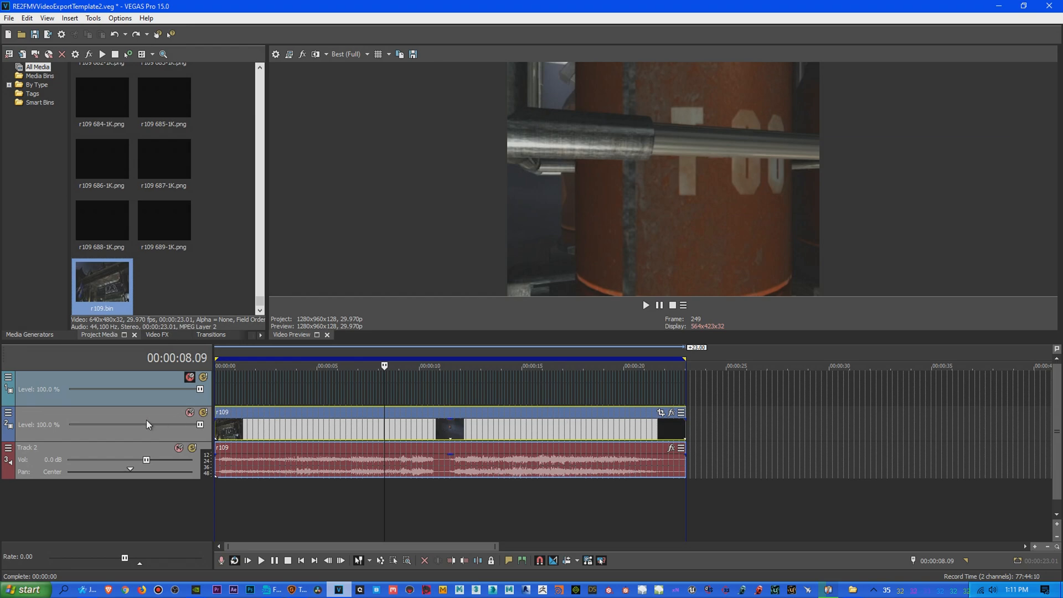
pyautogui.click(160, 416)
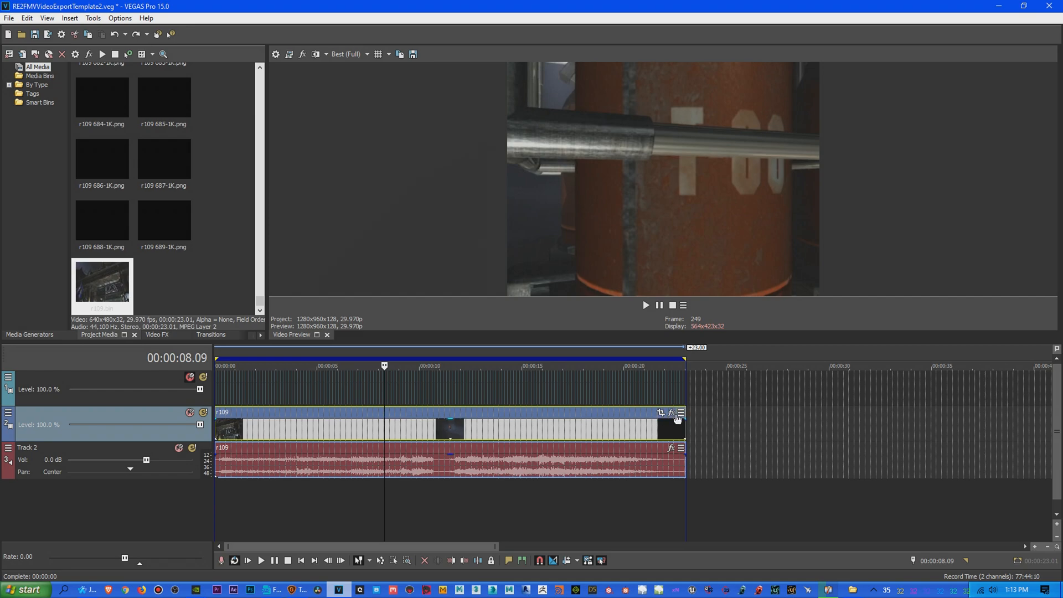
# Step: Review the project's video and audio properties, including the audio sample rate, without changing them
pyautogui.click(276, 54)
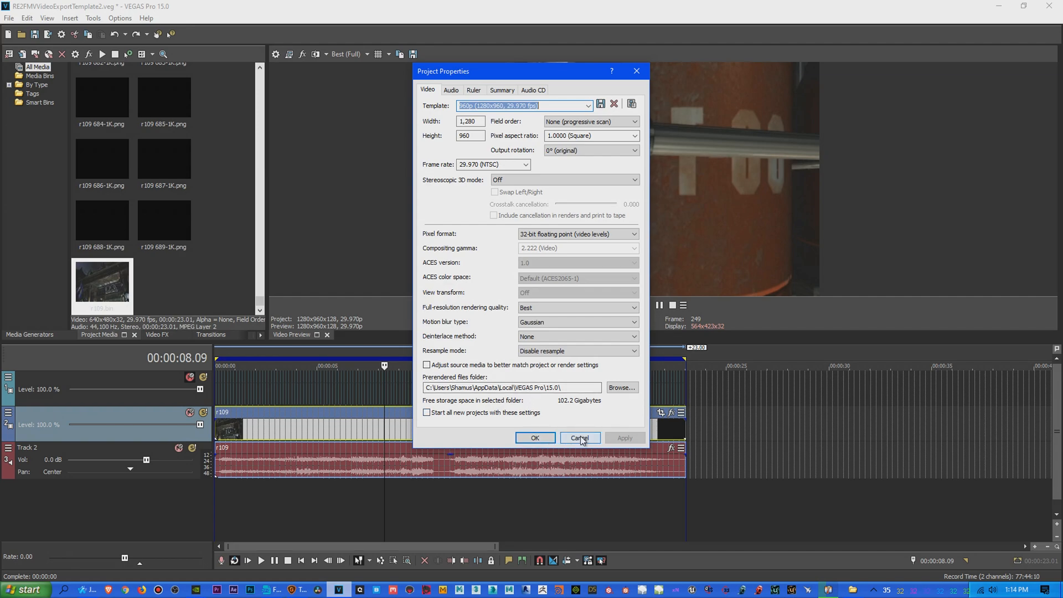
pyautogui.click(450, 91)
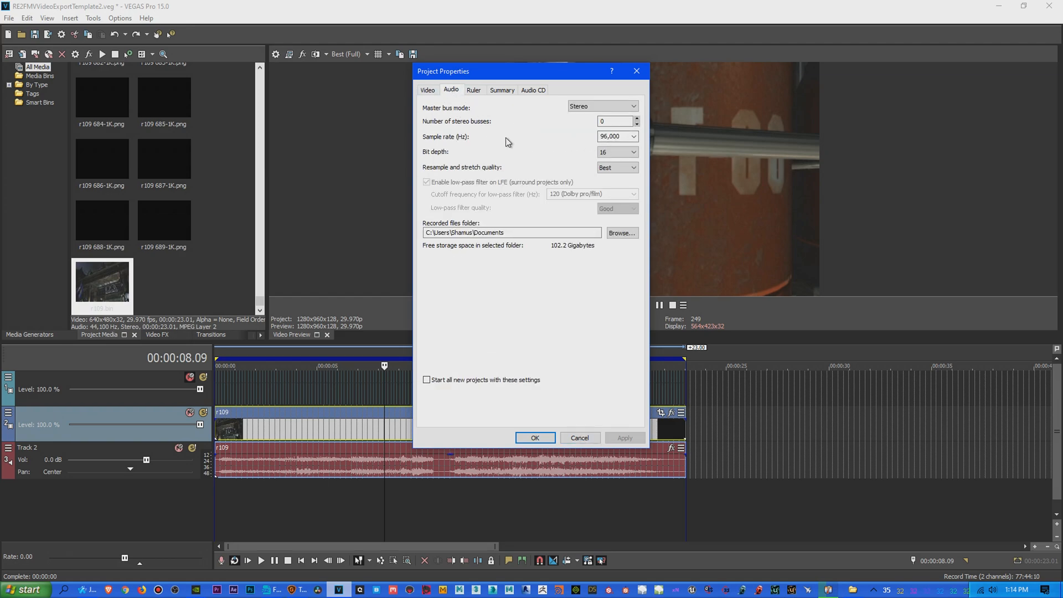
pyautogui.click(622, 136)
pyautogui.click(584, 437)
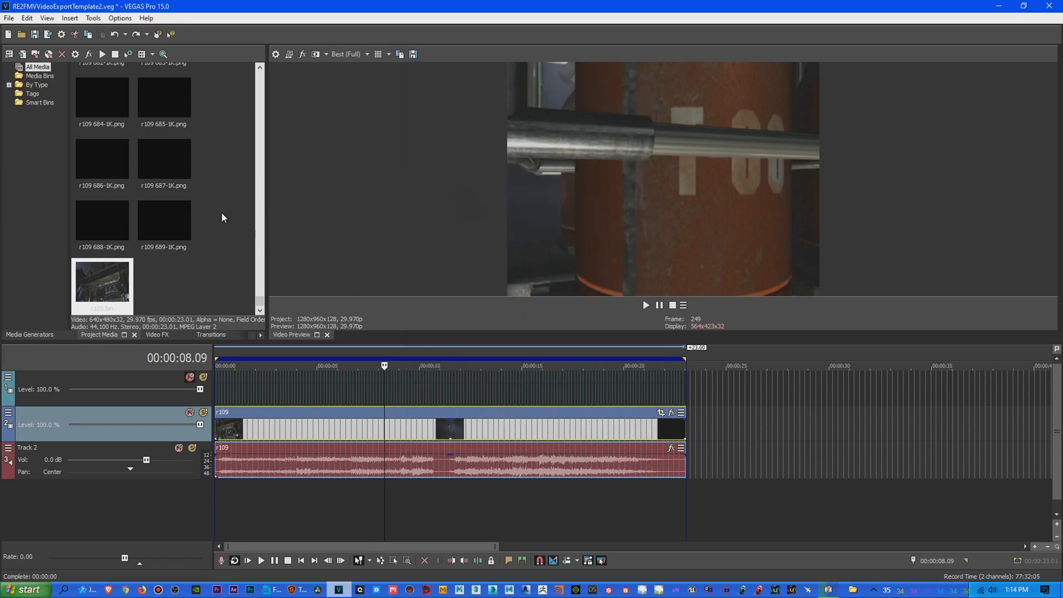
# Step: Review the video, encode mode and audio settings of the 960p 30fps 2019 NVENC VBR 40Mbps render template without rendering
pyautogui.click(7, 18)
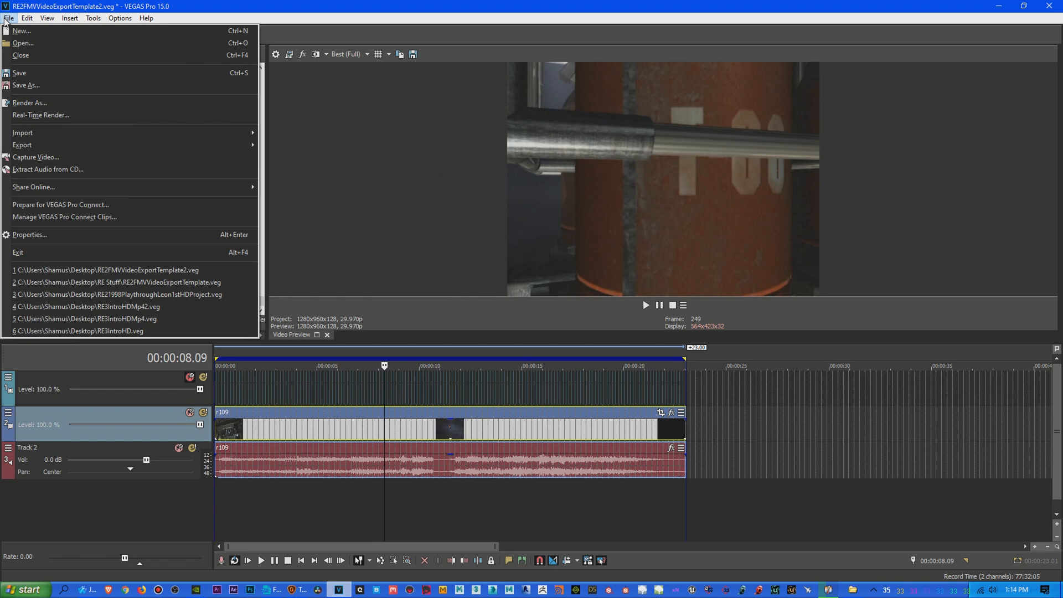
pyautogui.click(39, 102)
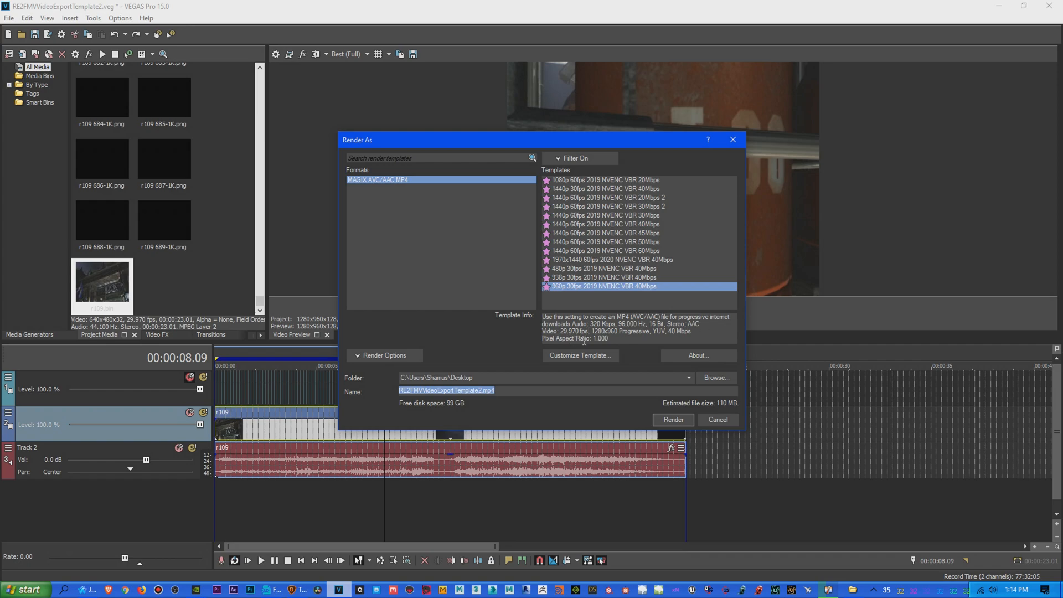
pyautogui.click(597, 356)
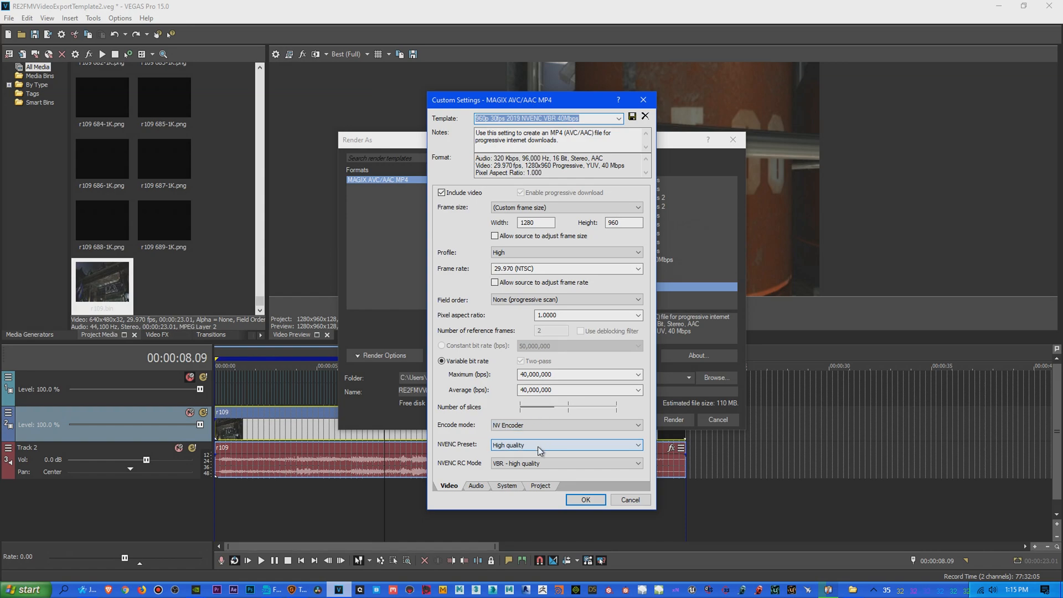
pyautogui.click(533, 426)
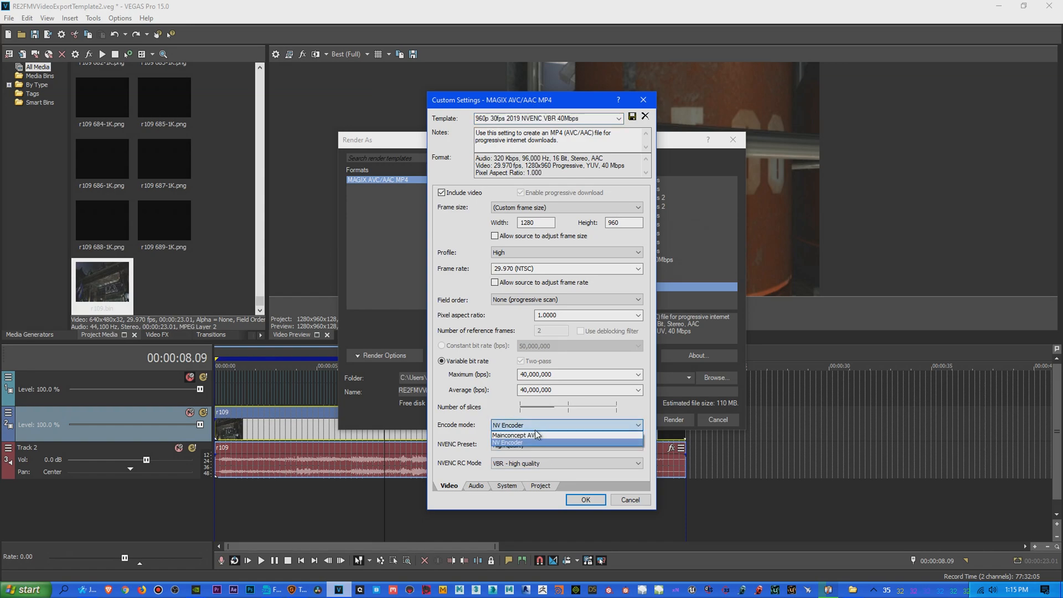
pyautogui.click(506, 390)
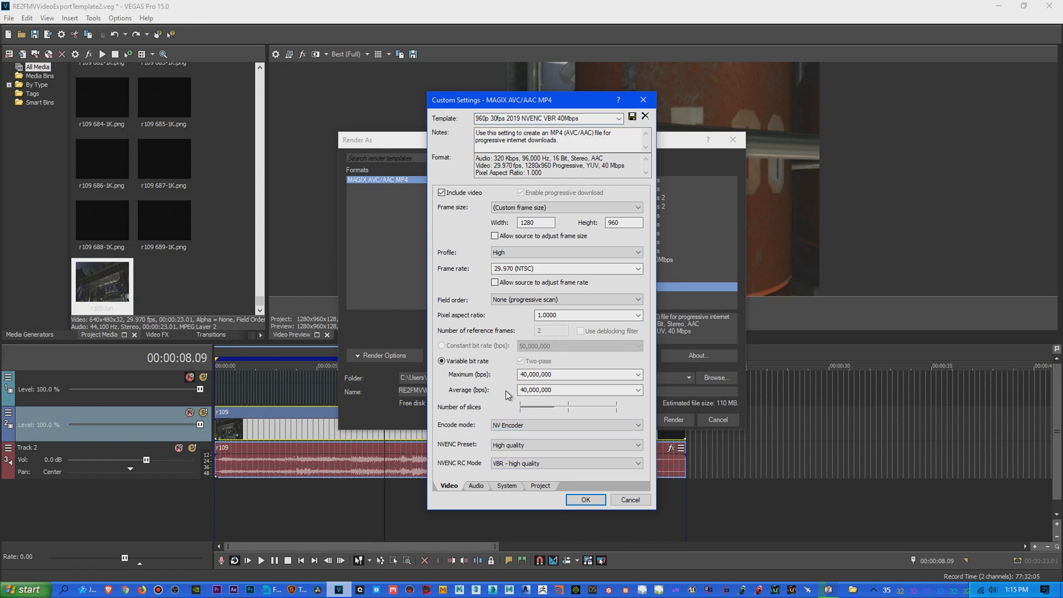
pyautogui.click(479, 486)
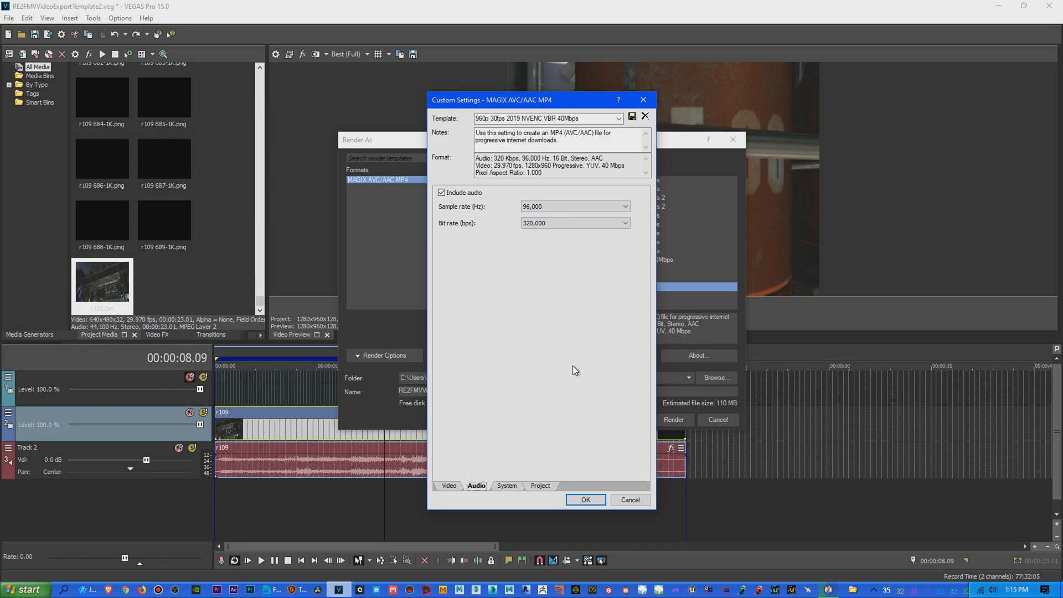
pyautogui.click(585, 499)
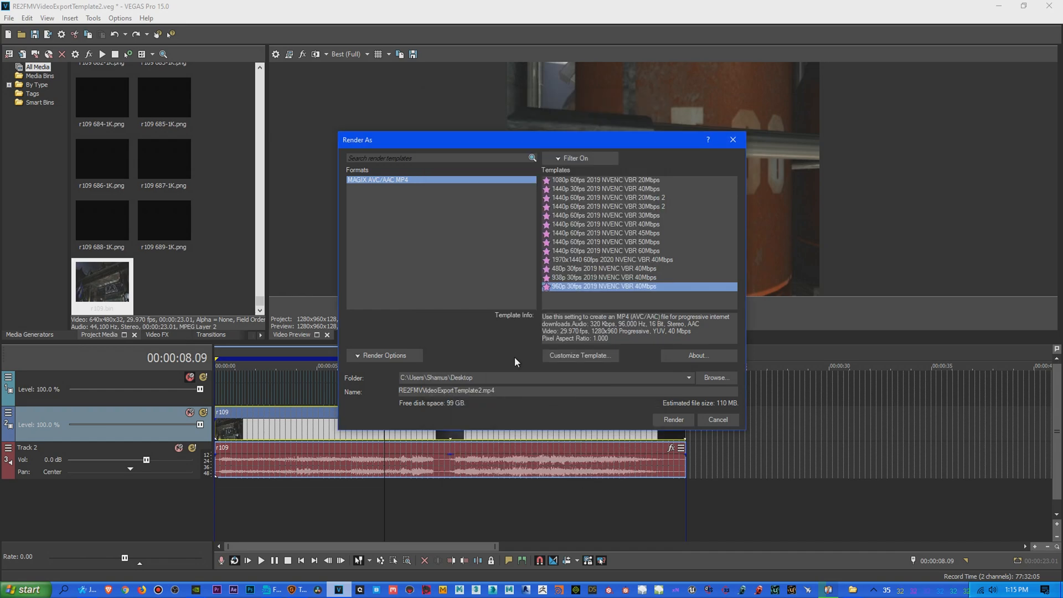
pyautogui.click(721, 420)
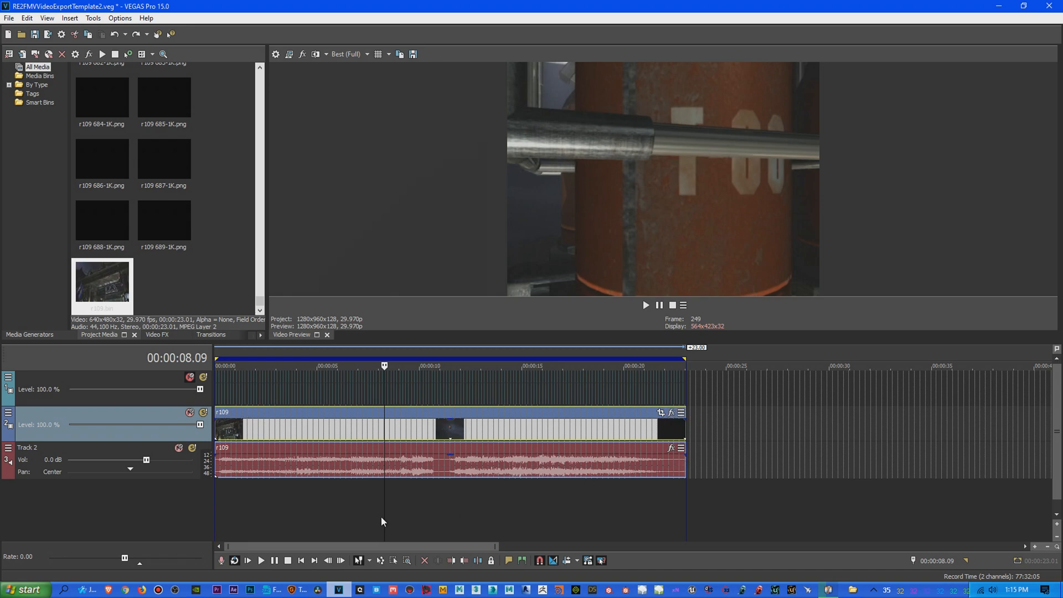
# Step: Switch to Free Video to JPG Converter and bring up the File Explorer window with the game's zmovie folder
pyautogui.click(272, 589)
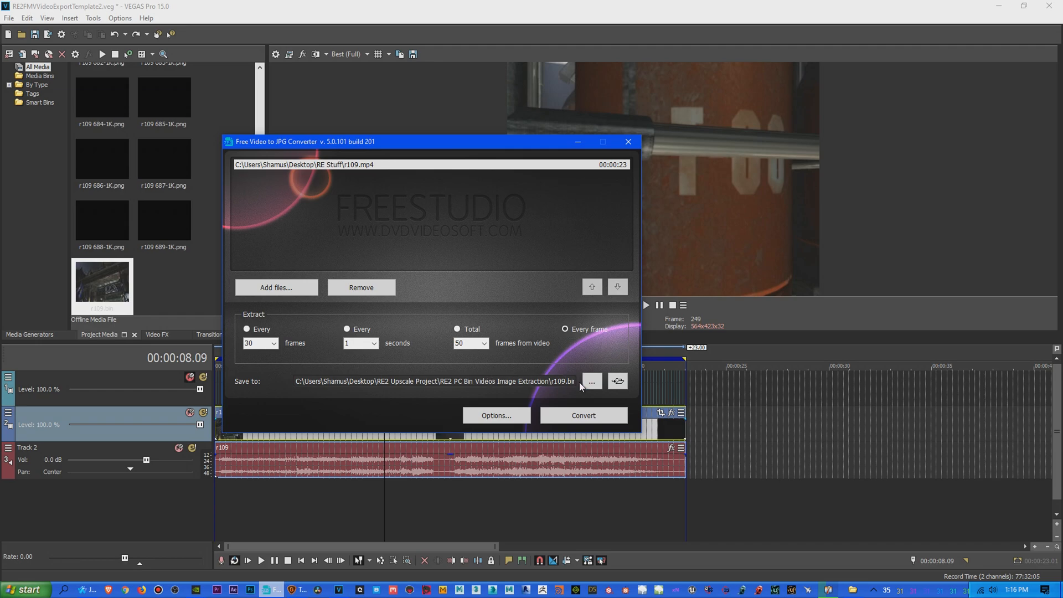
pyautogui.click(852, 589)
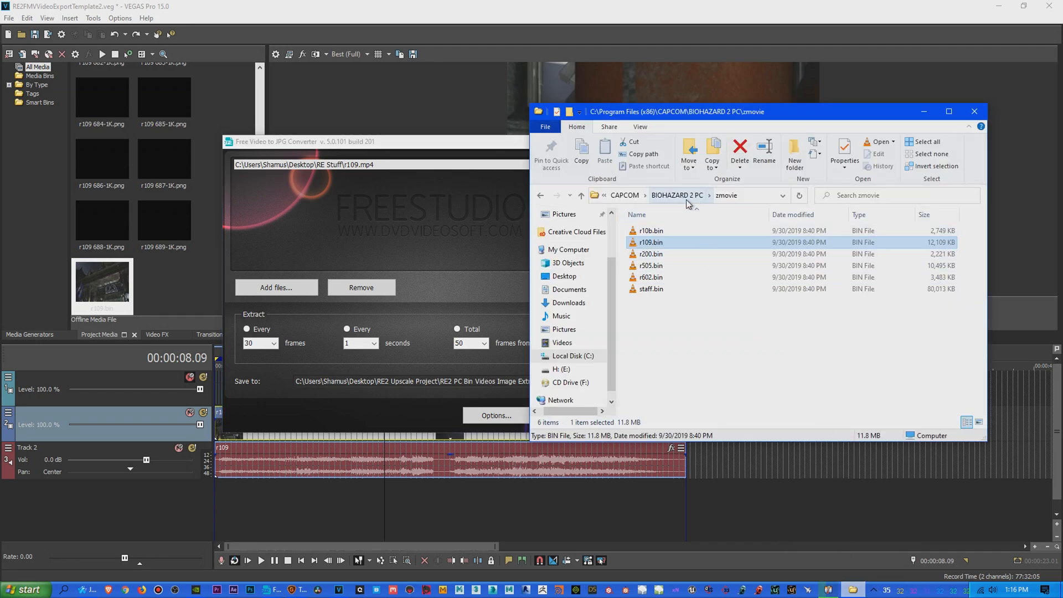
pyautogui.click(852, 590)
pyautogui.click(853, 590)
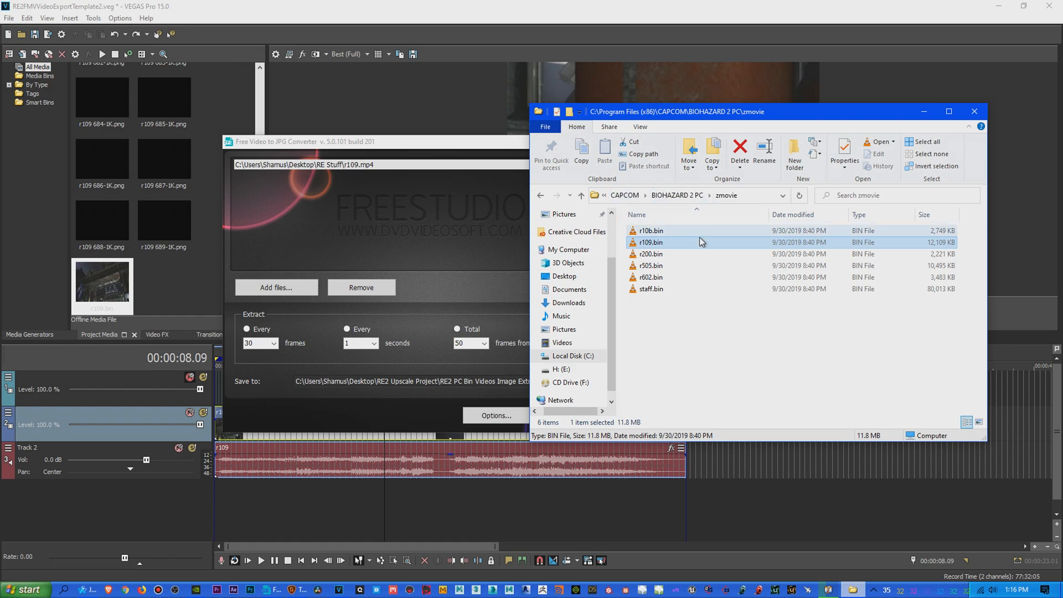
# Step: Browse the pl0, pl1 and zmovie folders inside BIOHAZARD 2 PC for the game's video files, and minimize File Explorer
pyautogui.click(666, 197)
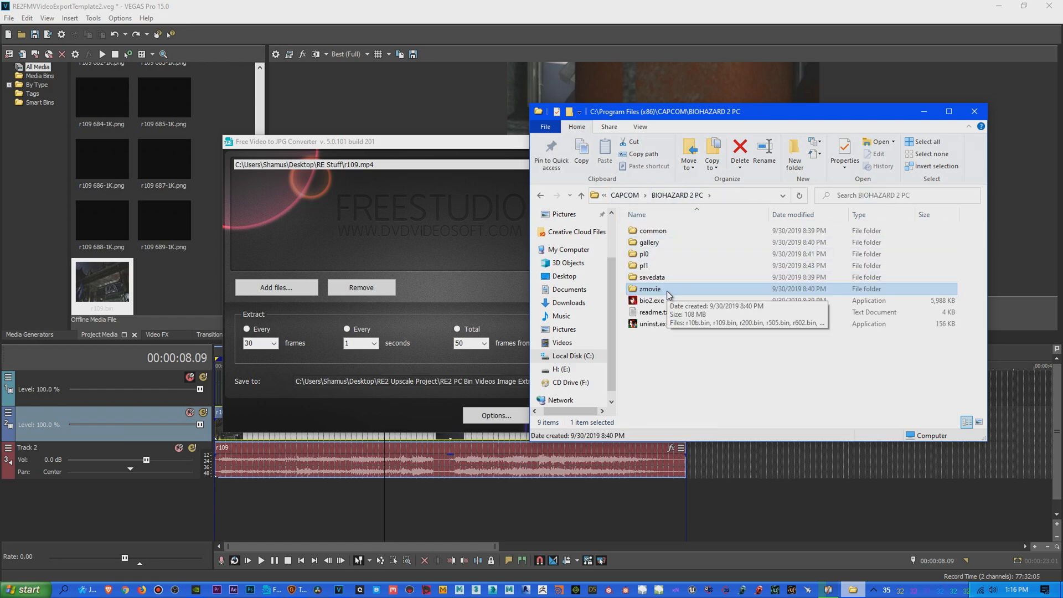
pyautogui.doubleClick(659, 254)
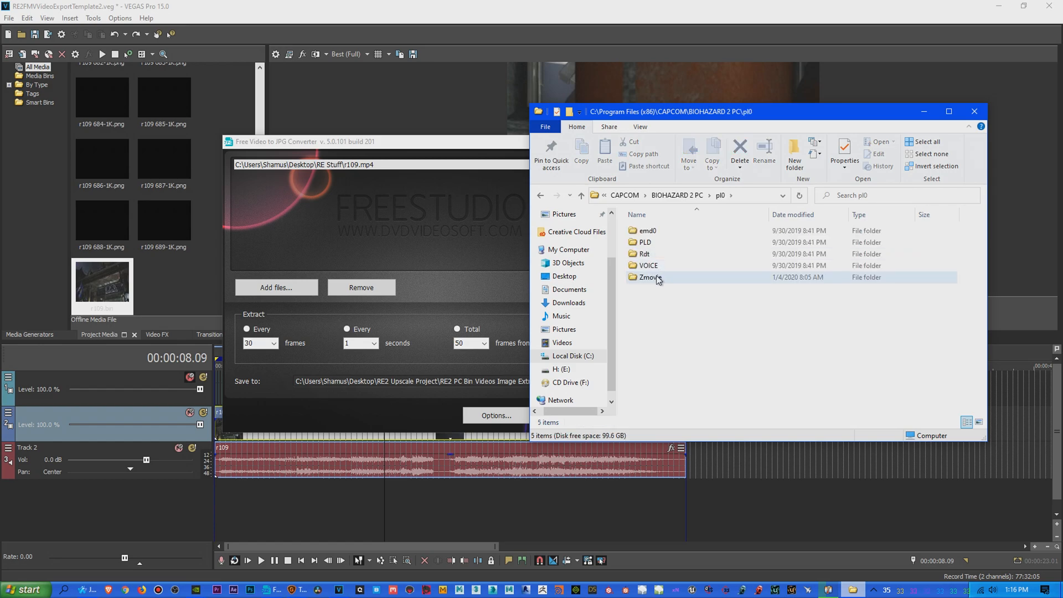
pyautogui.click(541, 195)
pyautogui.doubleClick(644, 267)
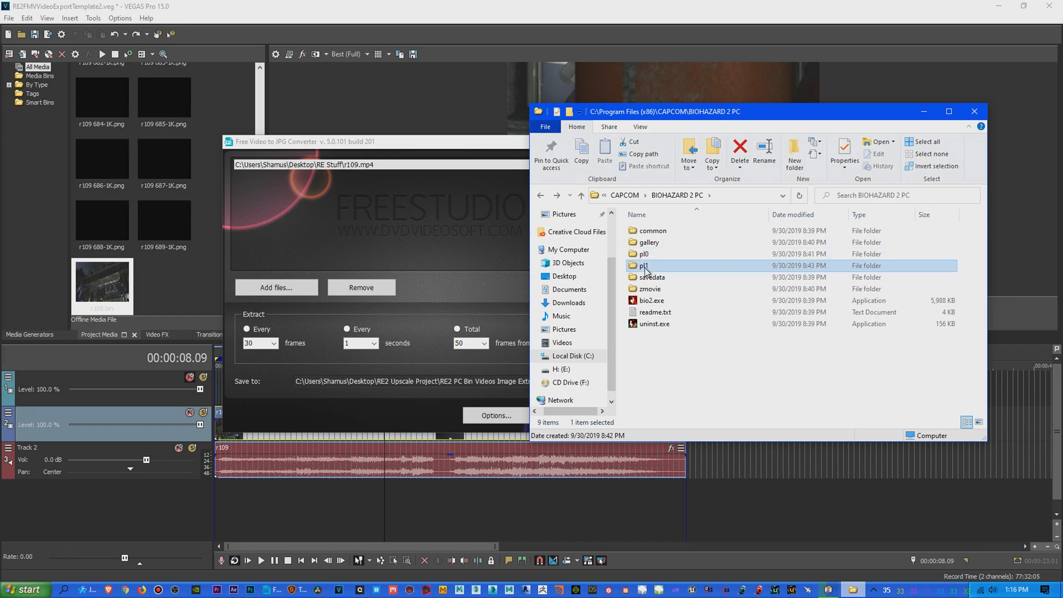
pyautogui.click(542, 197)
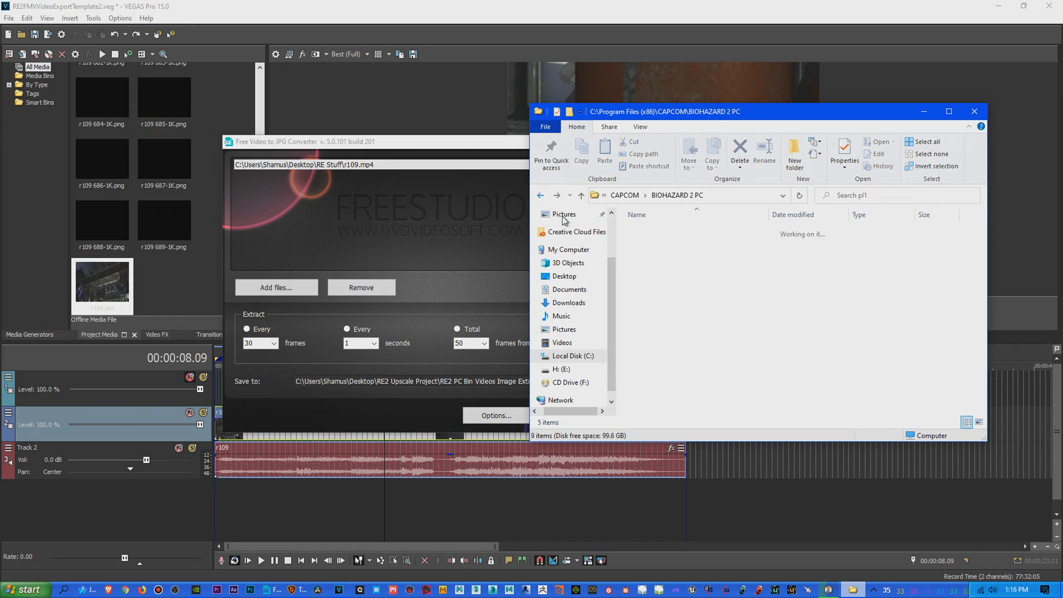
pyautogui.doubleClick(649, 289)
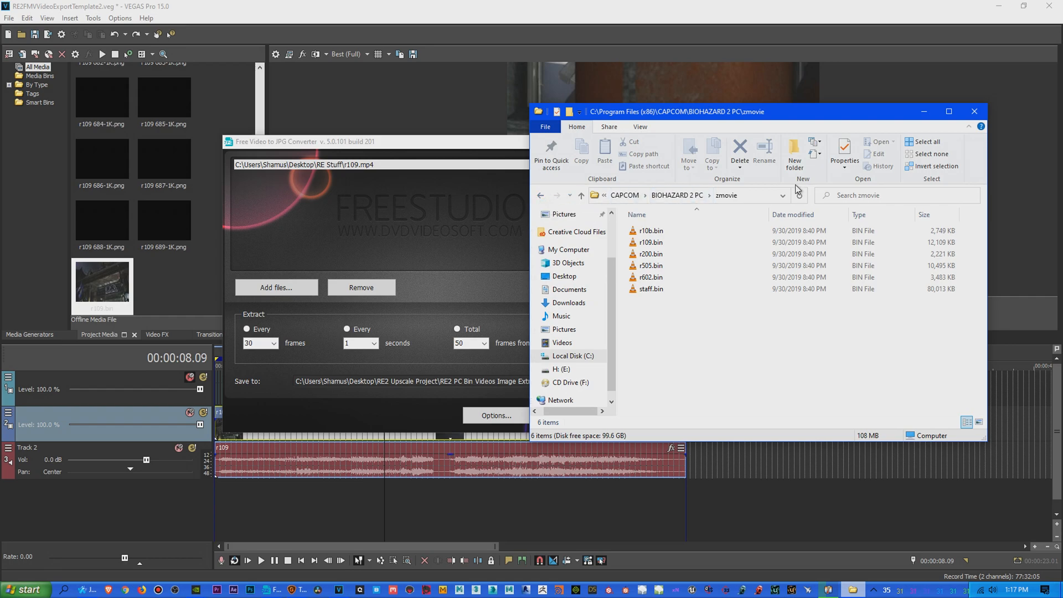
pyautogui.click(920, 114)
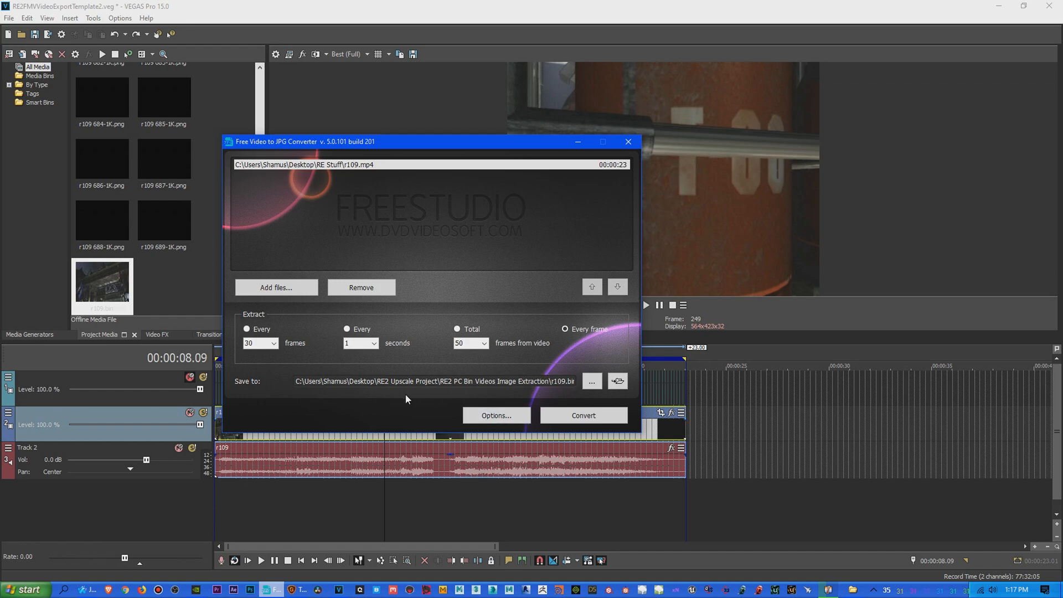
# Step: Switch to Topaz Gigapixel AI and look through the queue of extracted r109 frames
pyautogui.click(297, 589)
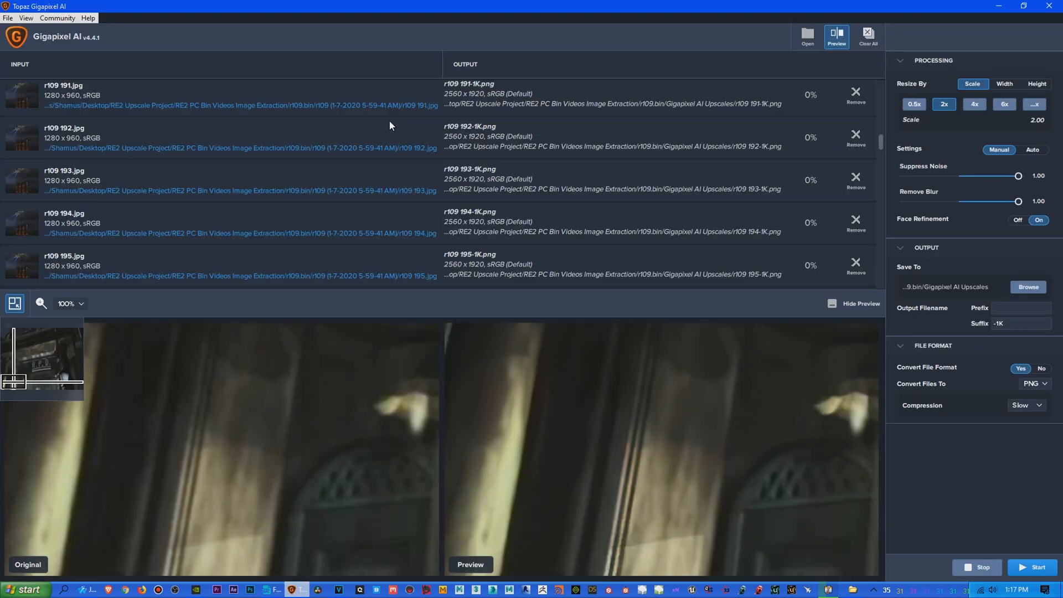
pyautogui.moveTo(883, 145); pyautogui.dragTo(881, 233)
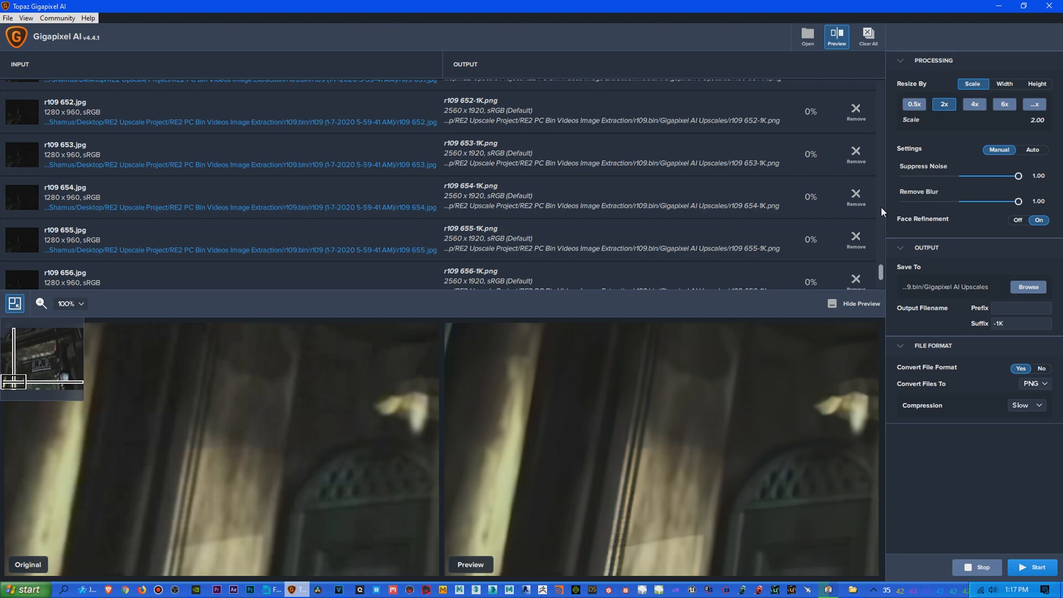
pyautogui.click(882, 207)
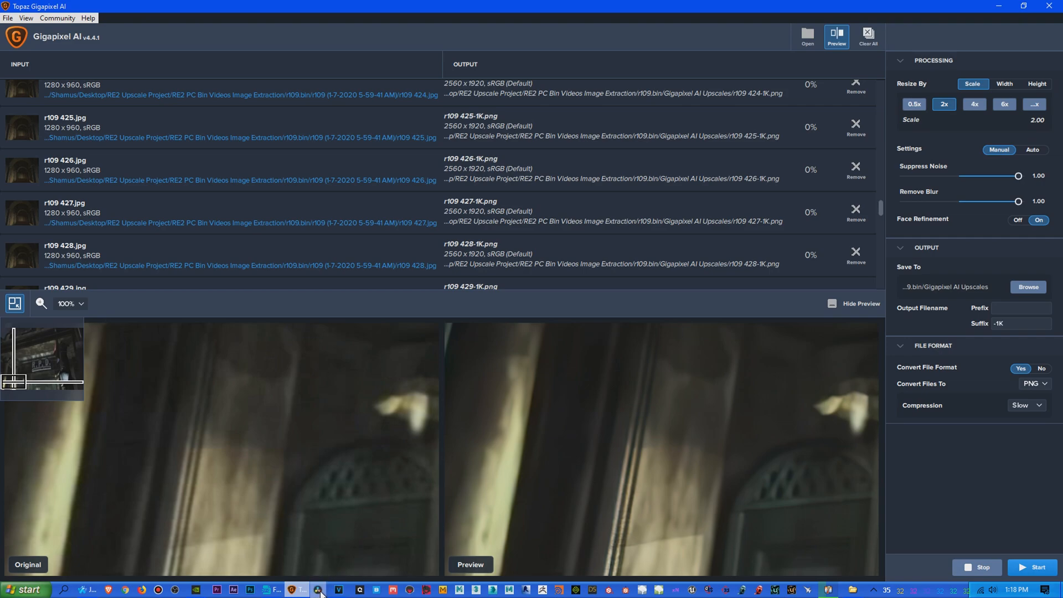
# Step: Center the before-and-after preview on the R.P.D. sign and set its zoom to 50%
pyautogui.click(42, 364)
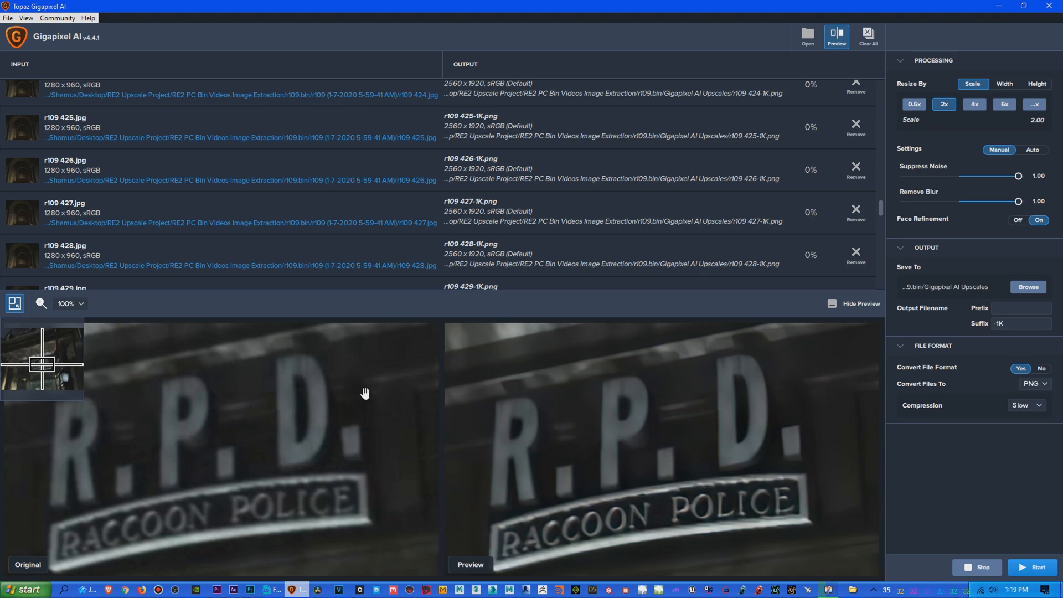
pyautogui.click(81, 304)
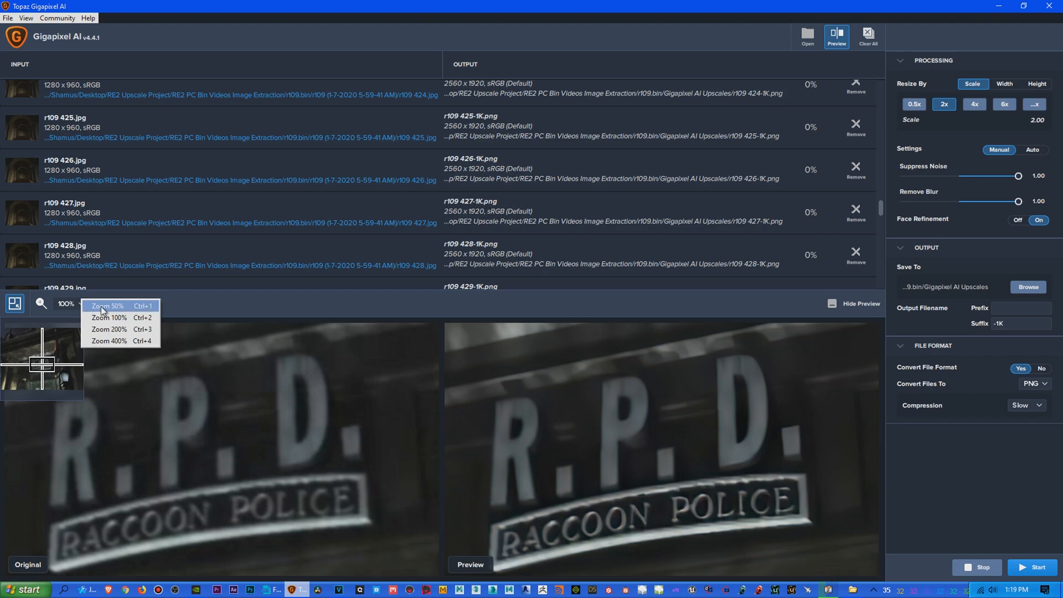
pyautogui.click(105, 306)
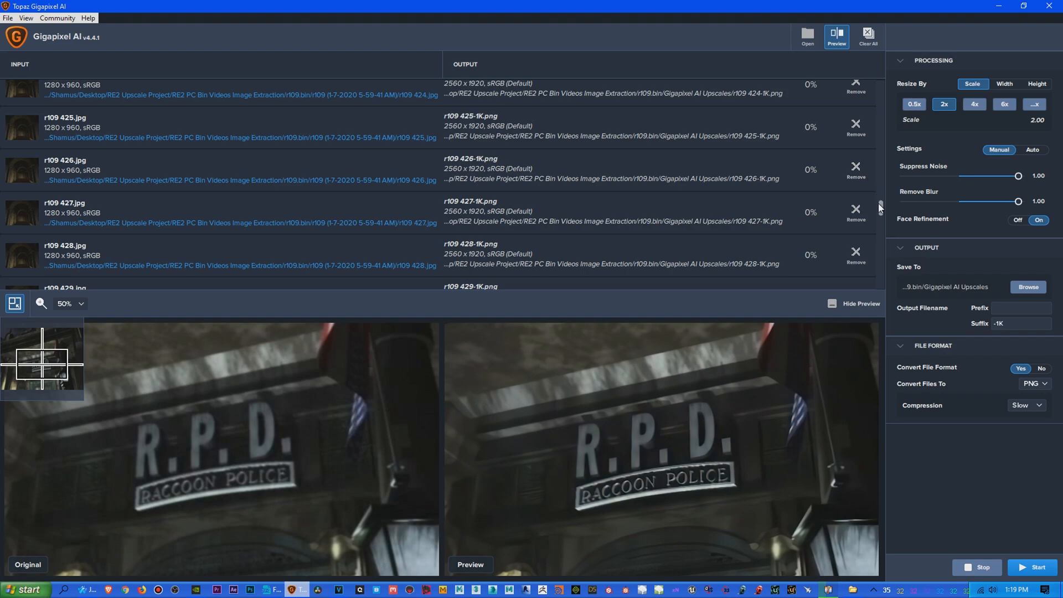
# Step: Preview frame r109 255.jpg from the queue and center the before-and-after comparison on the white lettering of the red container
pyautogui.scroll(6, 879, 202)
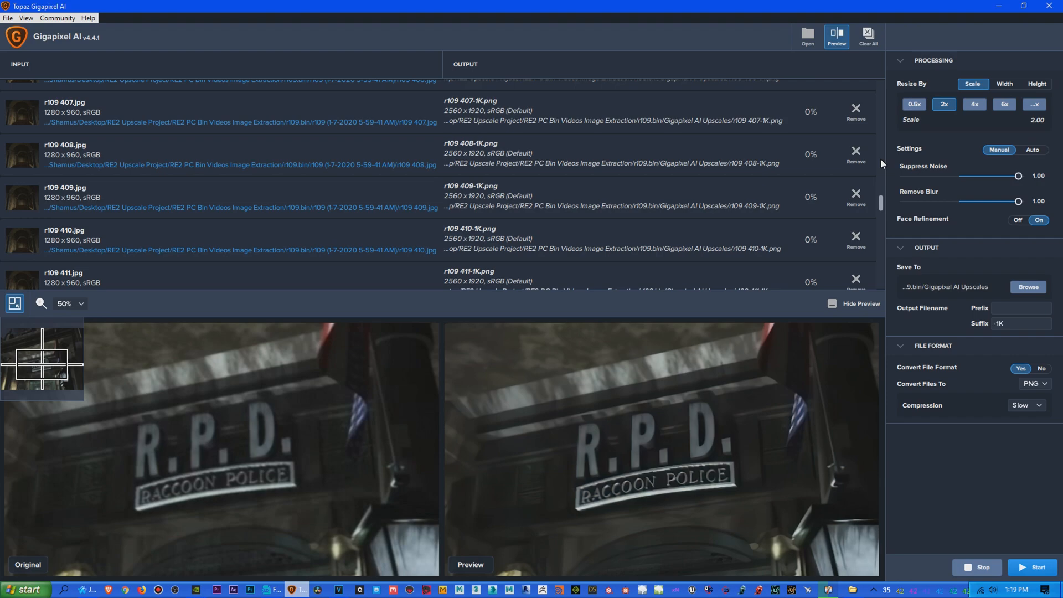
pyautogui.scroll(20, 880, 158)
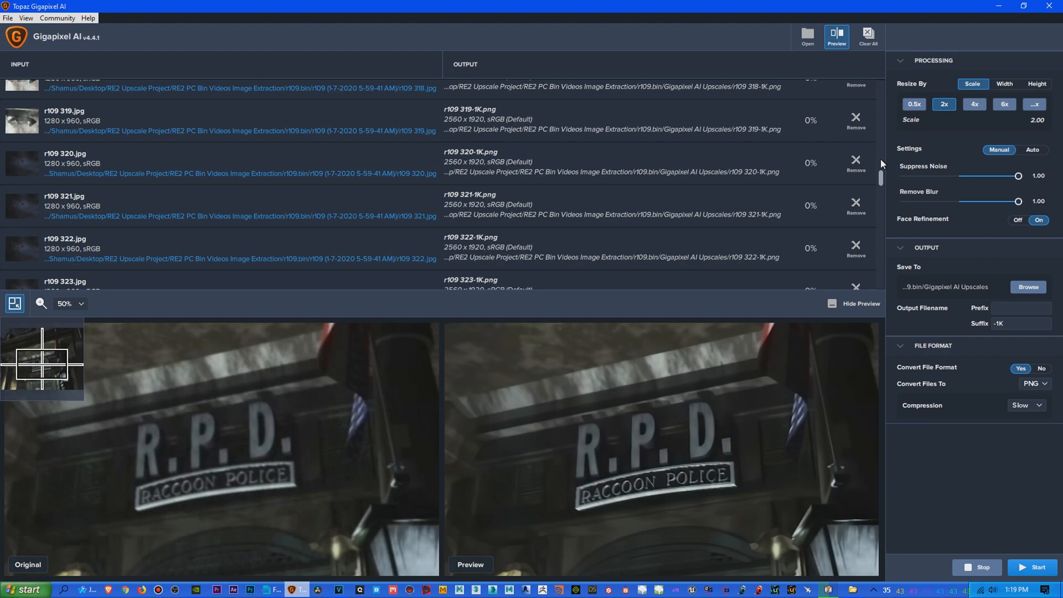
pyautogui.scroll(15, 881, 164)
pyautogui.scroll(10, 880, 155)
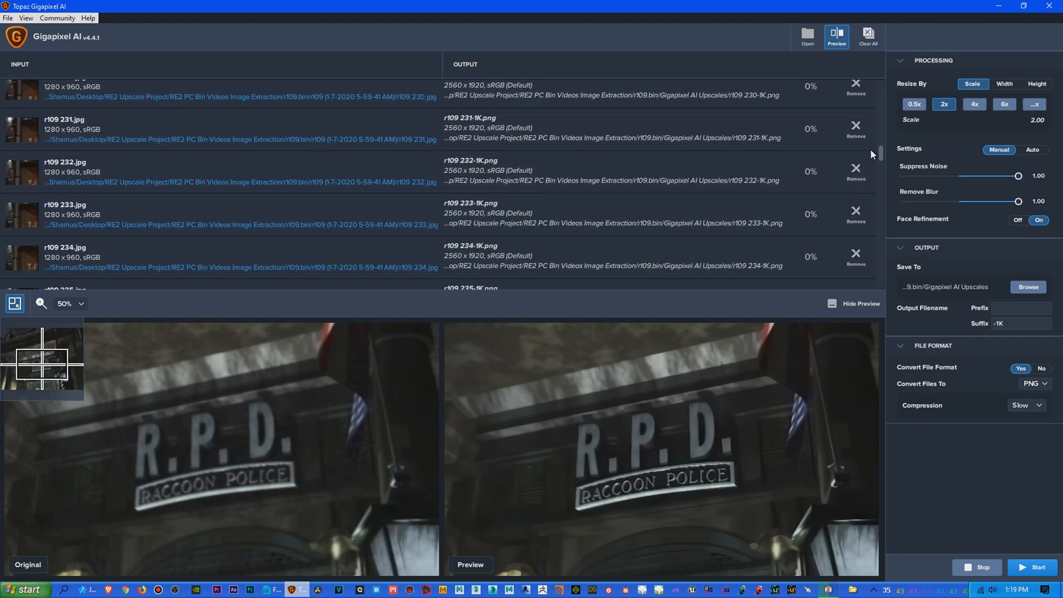
pyautogui.scroll(3, 489, 152)
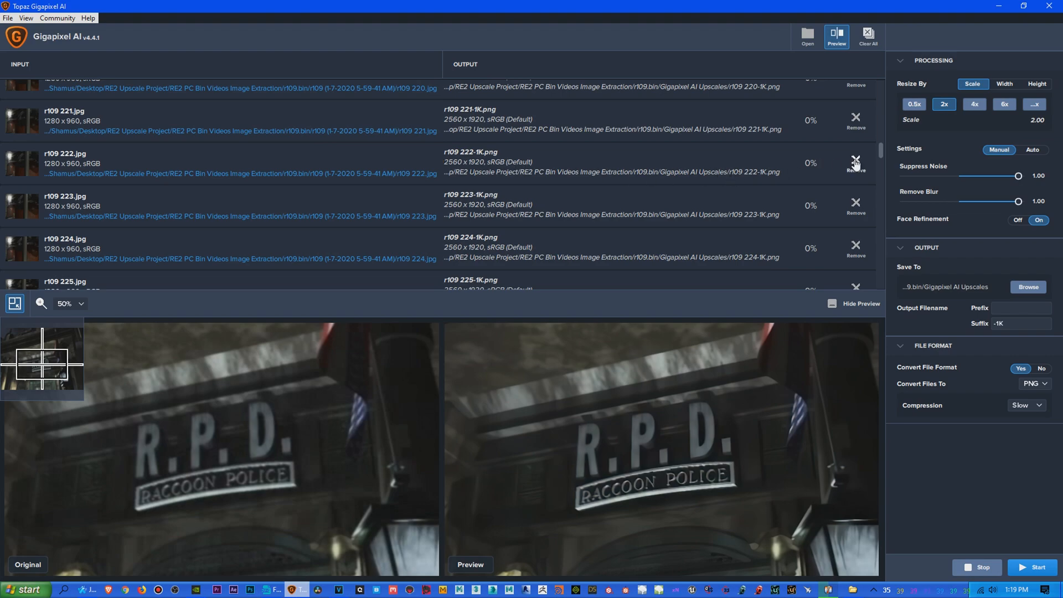
pyautogui.scroll(-8, 879, 159)
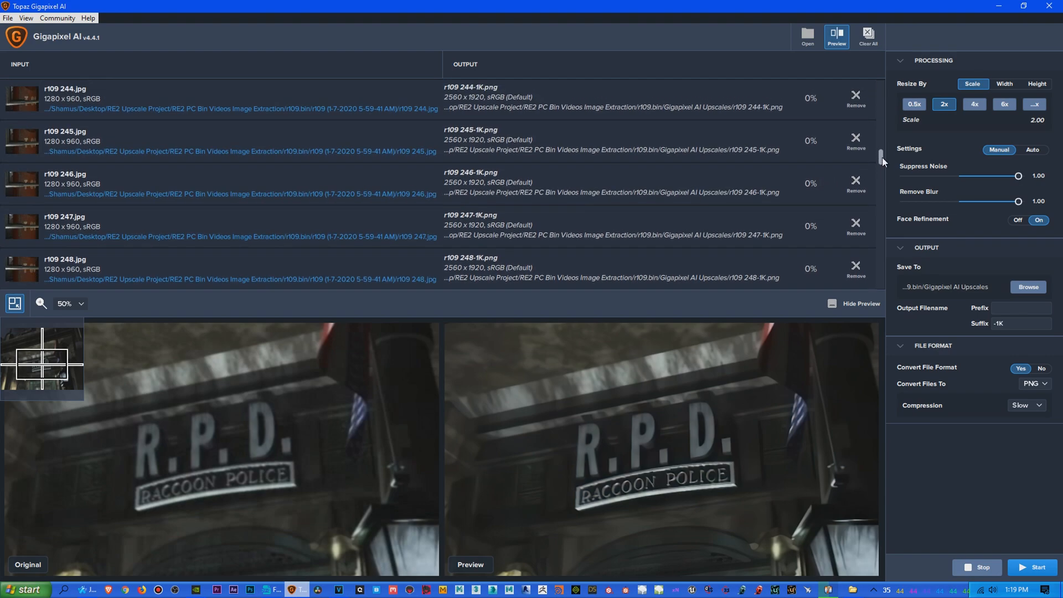
pyautogui.scroll(-2, 883, 162)
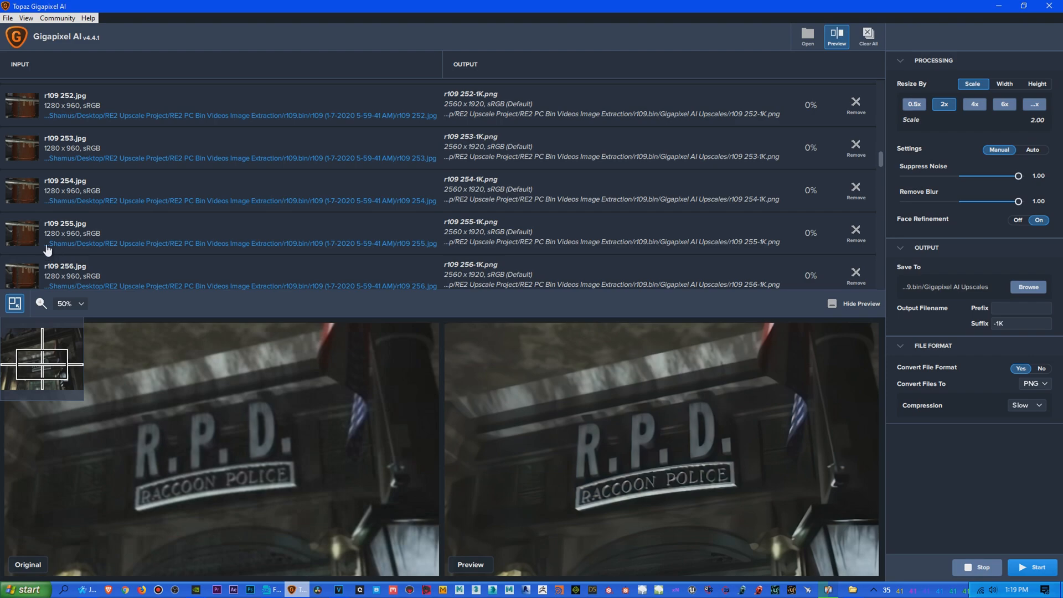
pyautogui.click(24, 234)
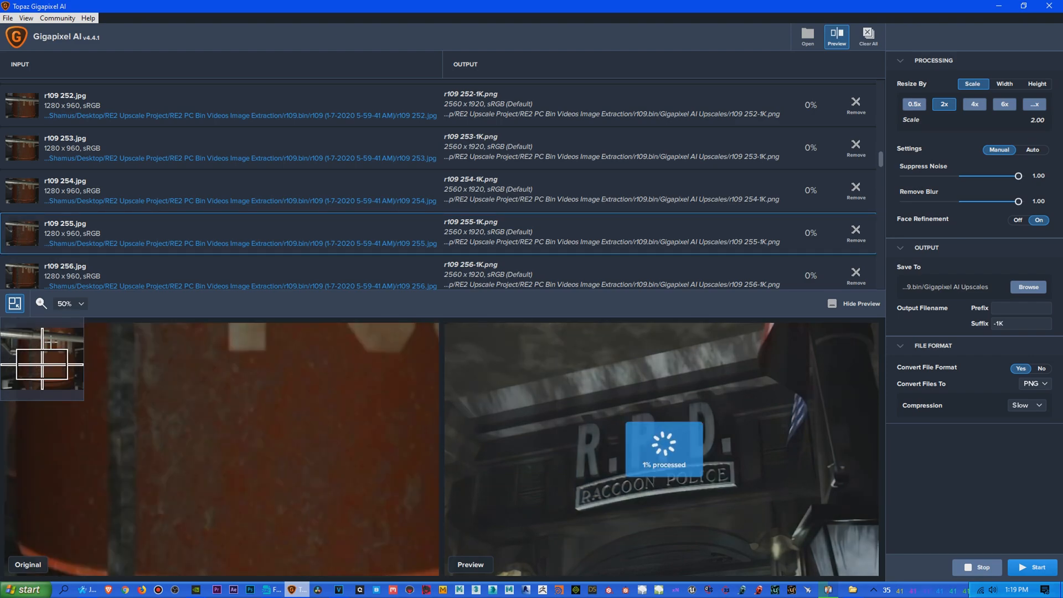
pyautogui.click(54, 343)
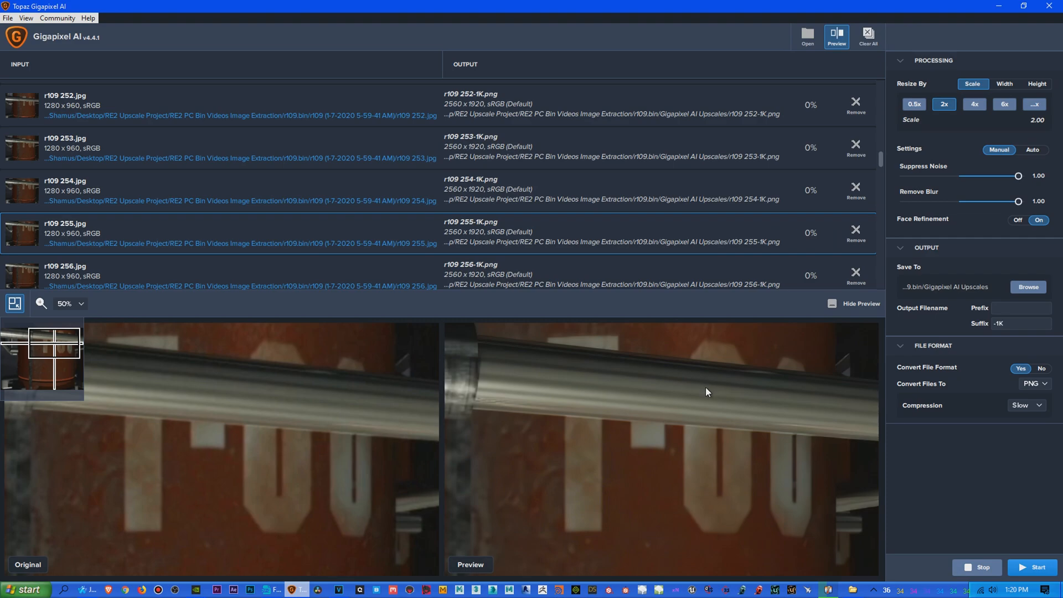
# Step: Minimize Gigapixel AI and close Free Video to JPG Converter to return to the VEGAS Pro project
pyautogui.click(1008, 6)
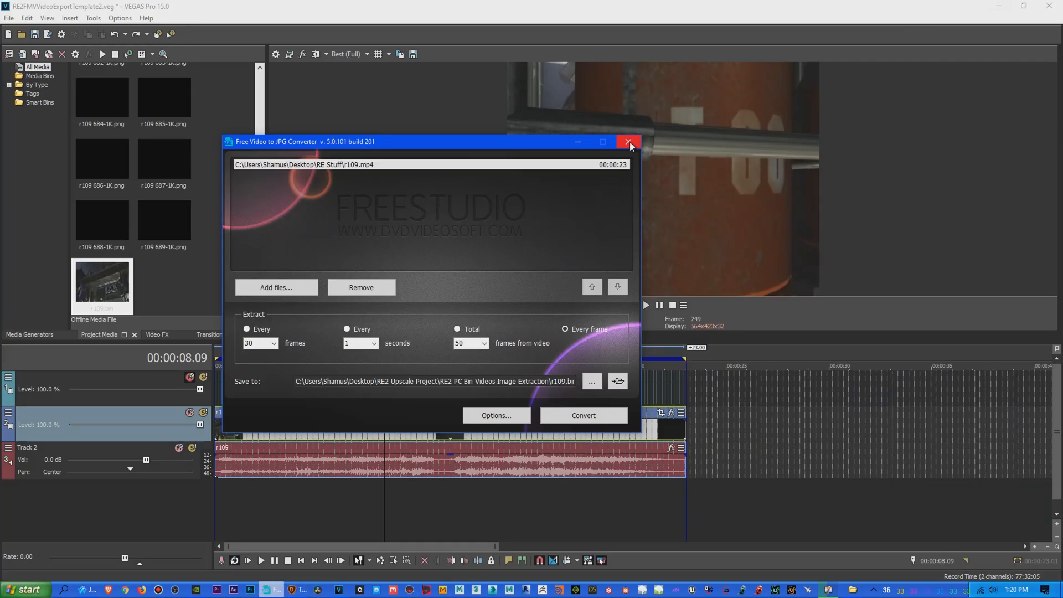
pyautogui.click(628, 142)
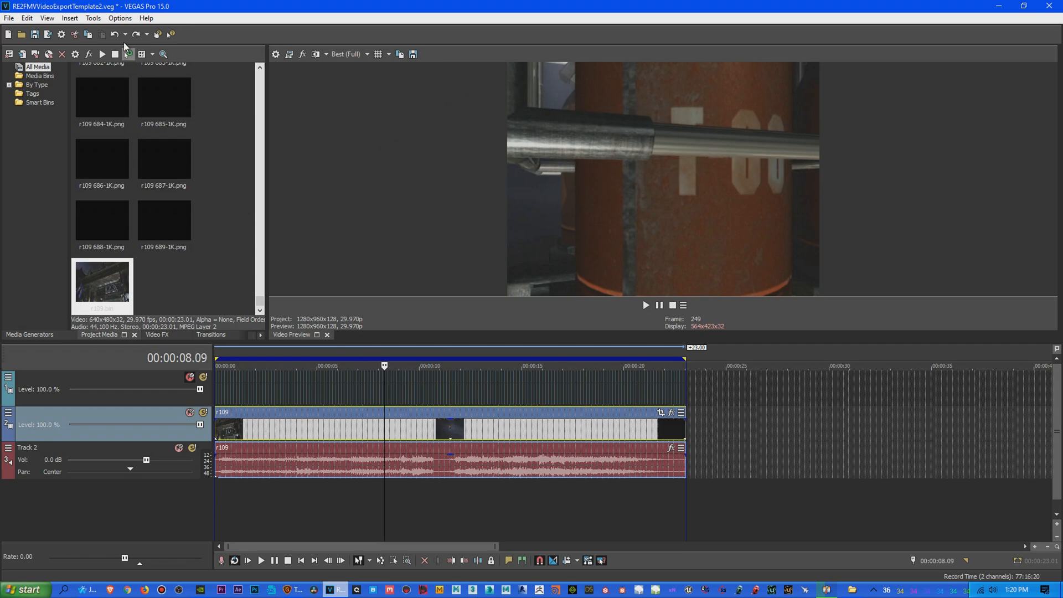
# Step: Review the video preferences, the new still image length in the editing preferences, and the project's video properties, cancelling both dialogs
pyautogui.click(119, 18)
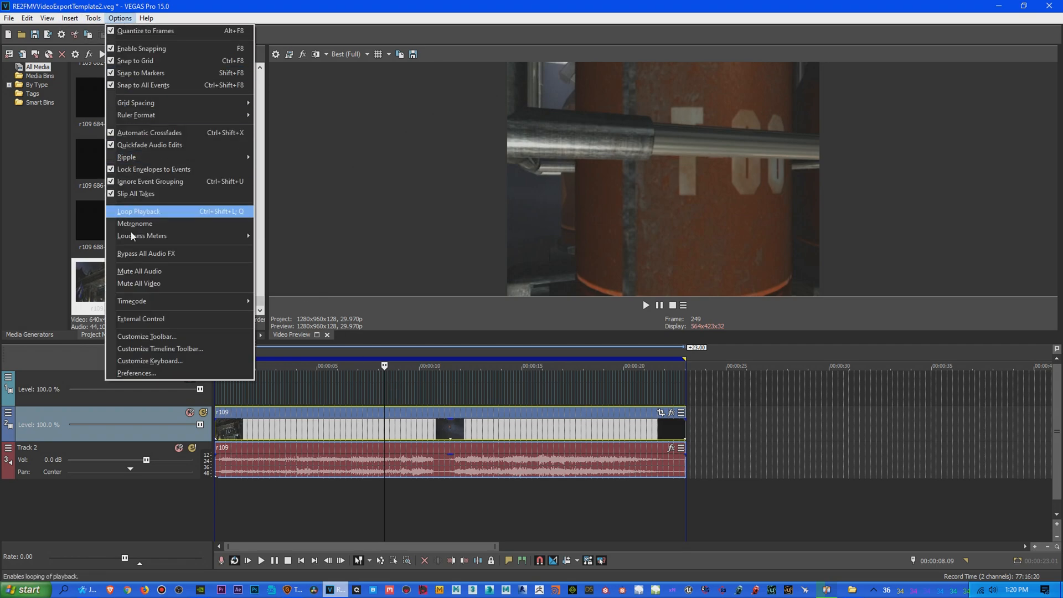
pyautogui.click(136, 373)
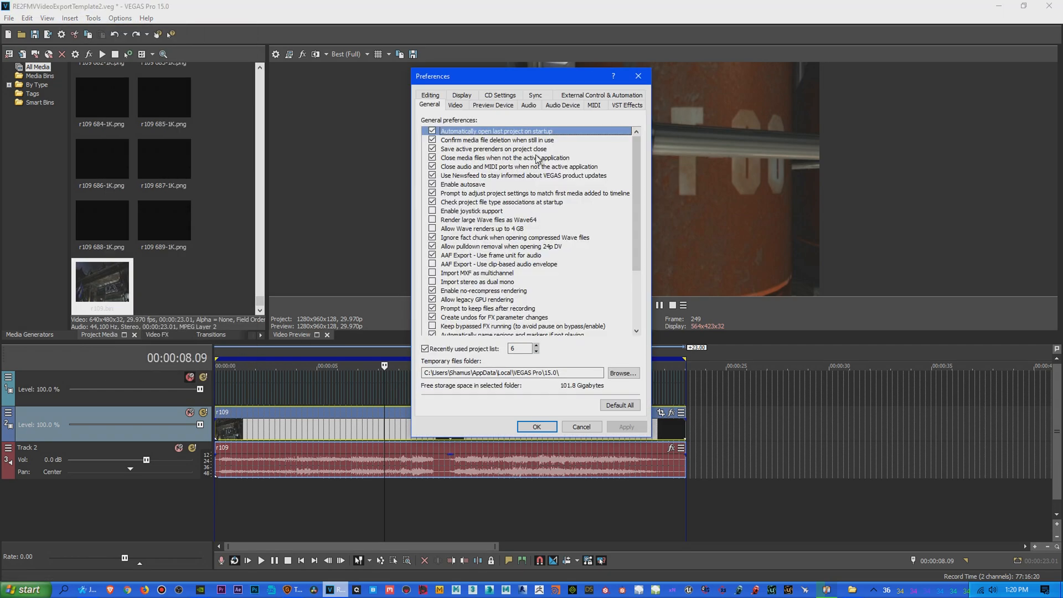
pyautogui.click(457, 108)
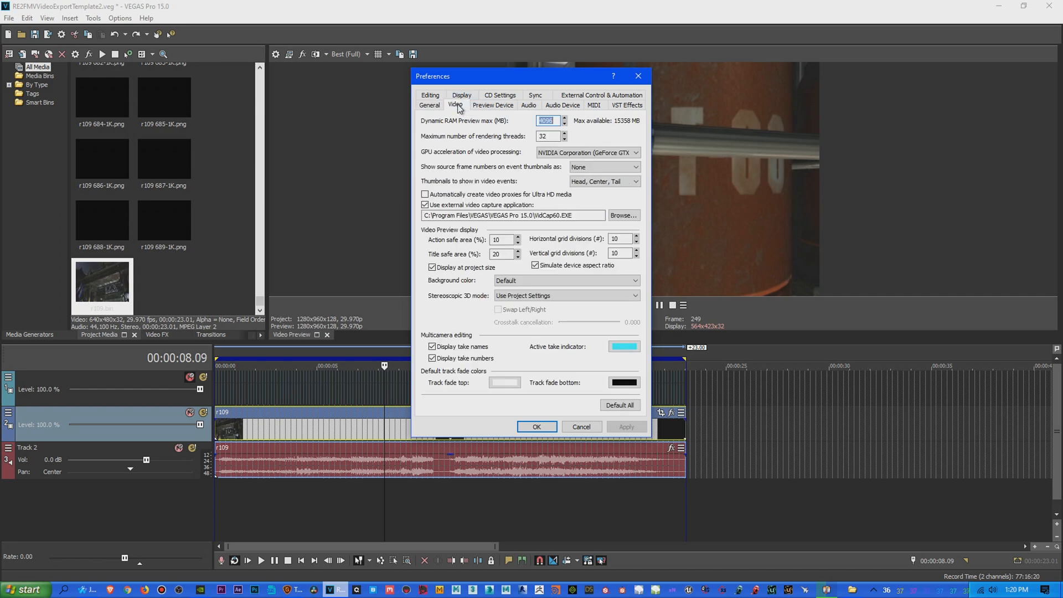
pyautogui.click(432, 98)
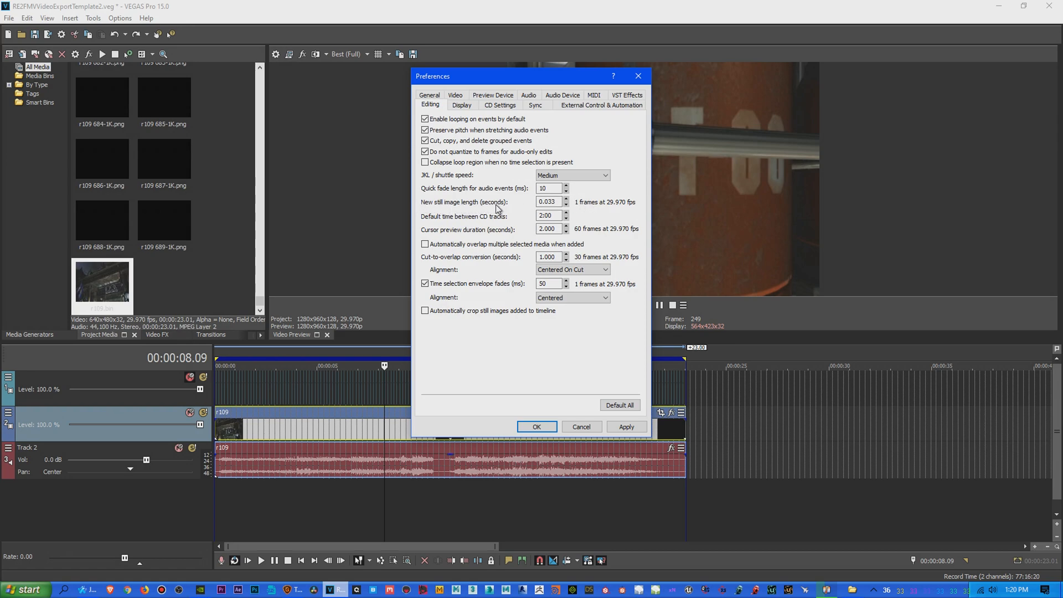
pyautogui.click(553, 202)
pyautogui.click(581, 427)
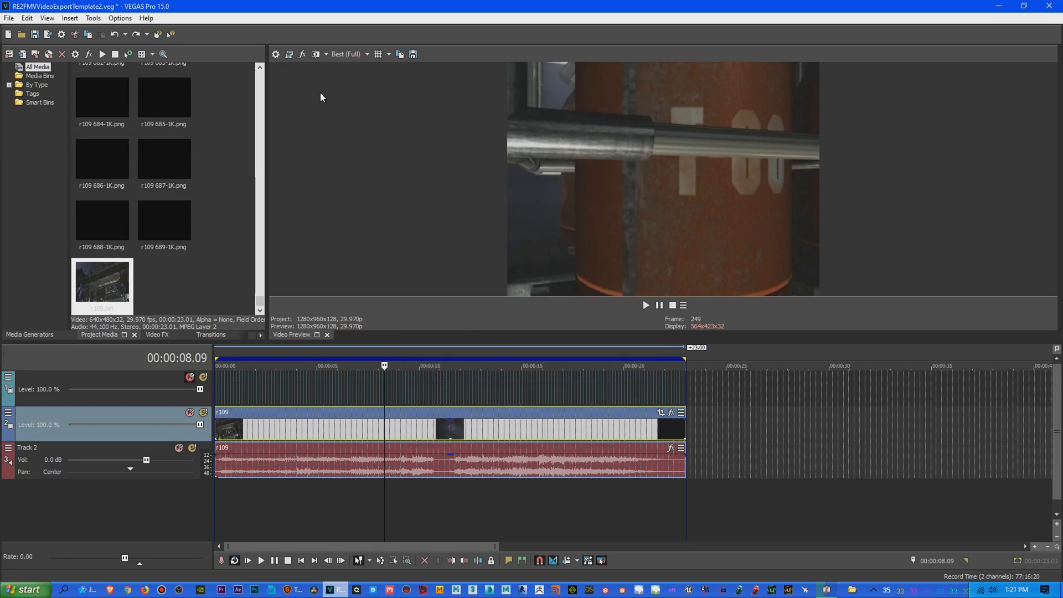
pyautogui.click(275, 54)
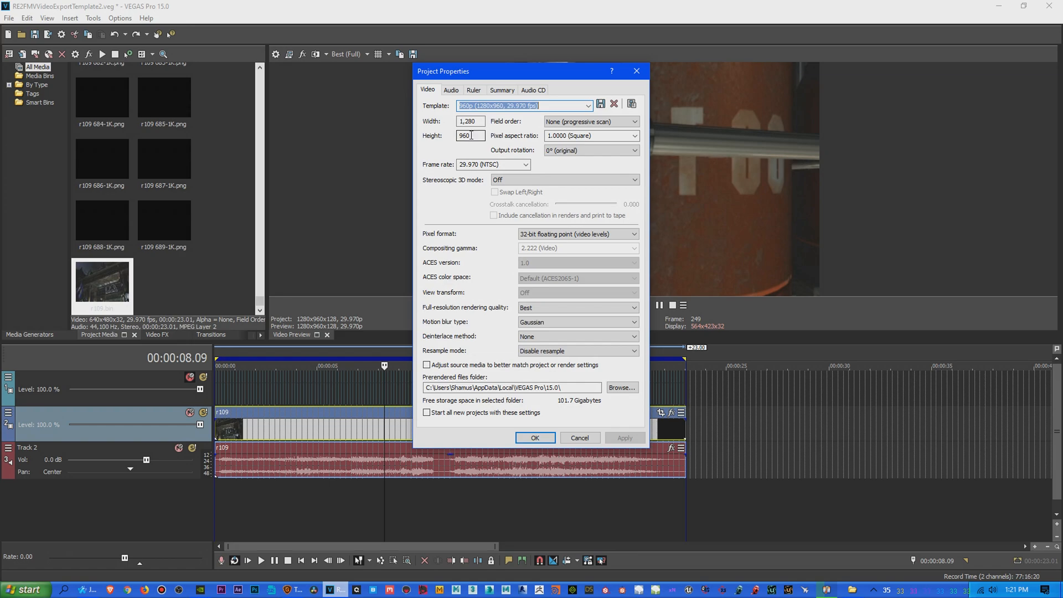
pyautogui.click(579, 436)
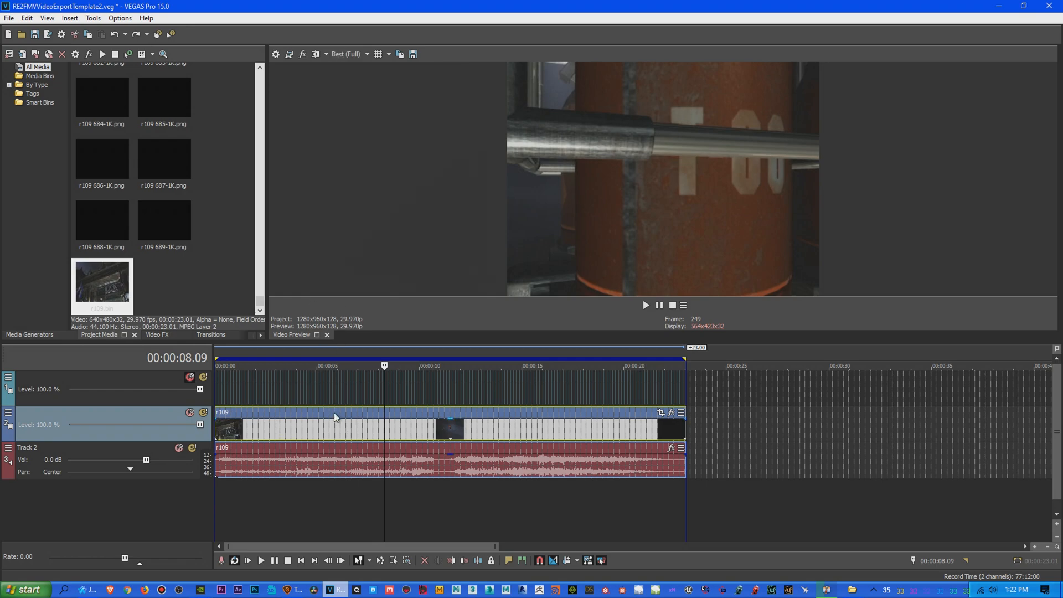
# Step: Enlarge the video preview at 00:00:03.20 and briefly mute the upscaled frames' track to compare it with the original r109 video
pyautogui.click(335, 447)
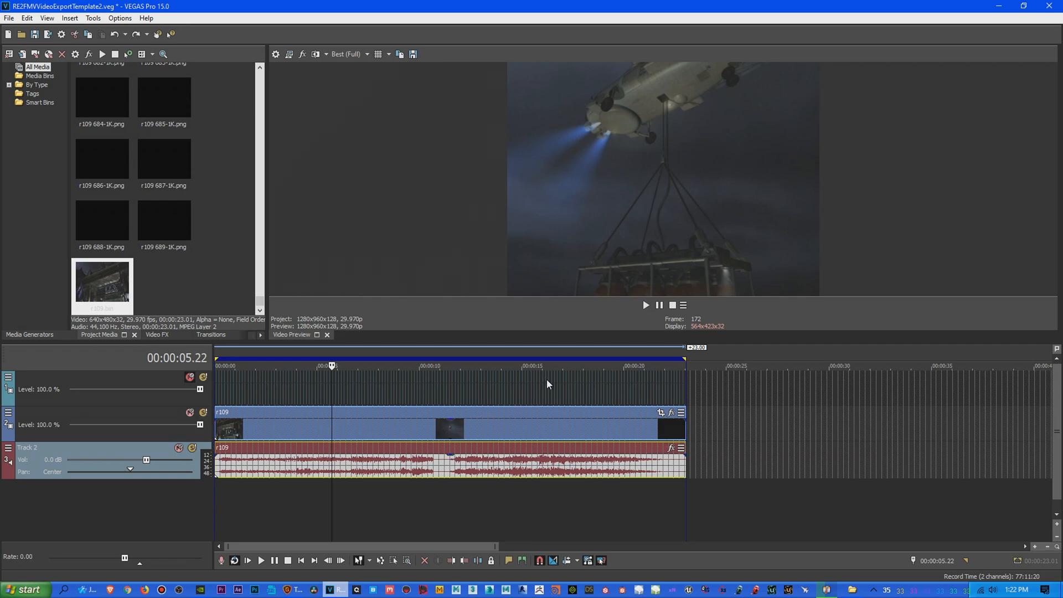
pyautogui.click(590, 411)
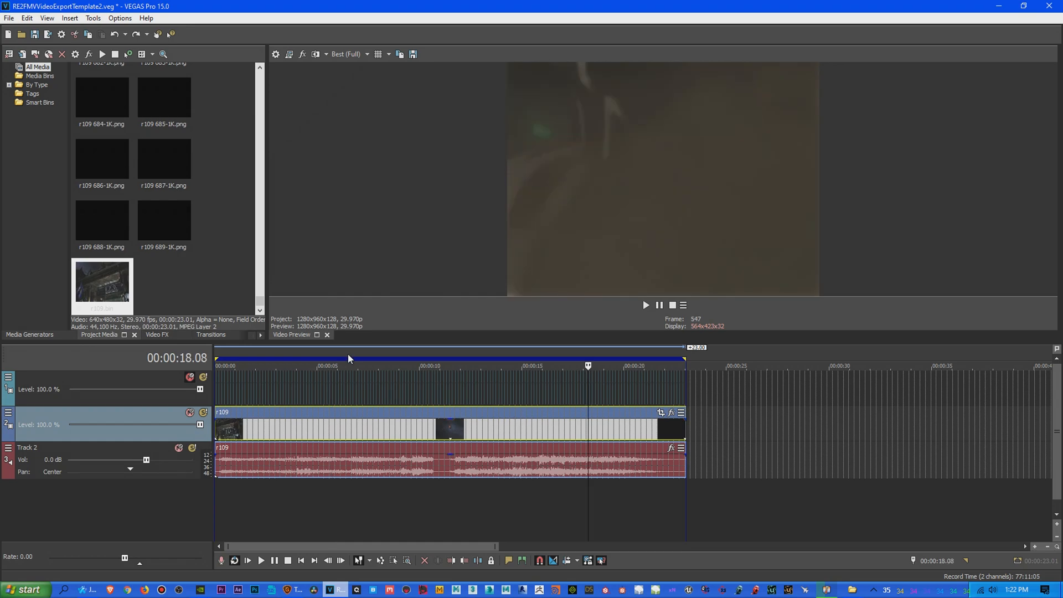
pyautogui.click(293, 355)
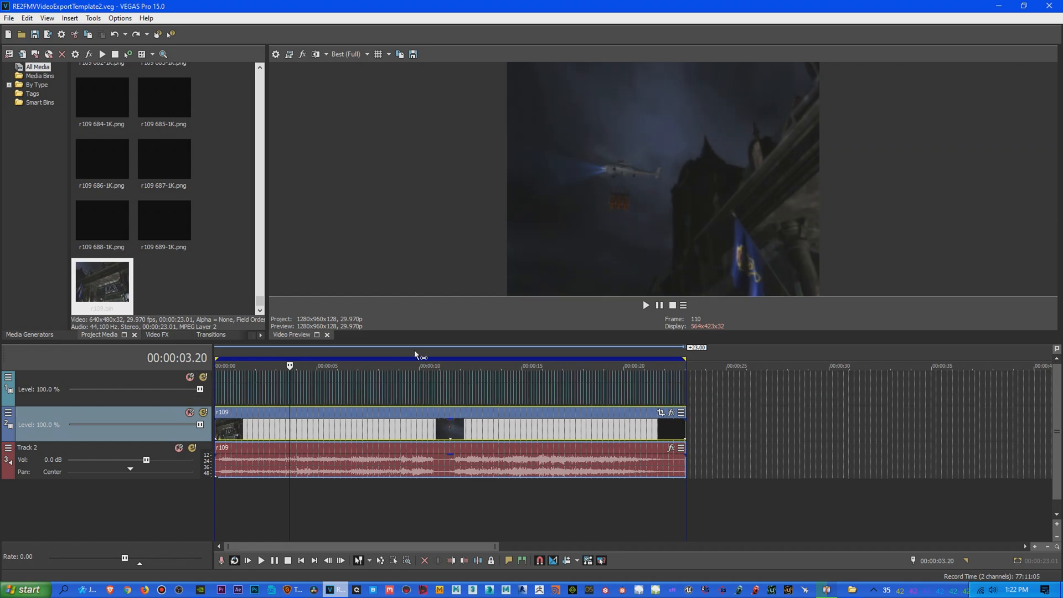
pyautogui.moveTo(474, 347); pyautogui.dragTo(474, 489)
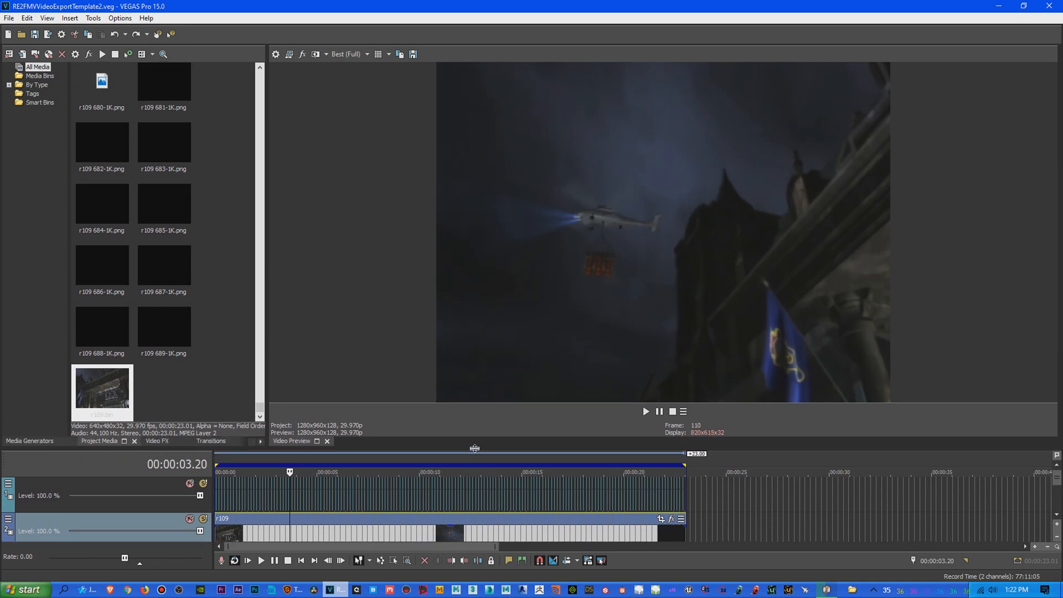
pyautogui.click(189, 484)
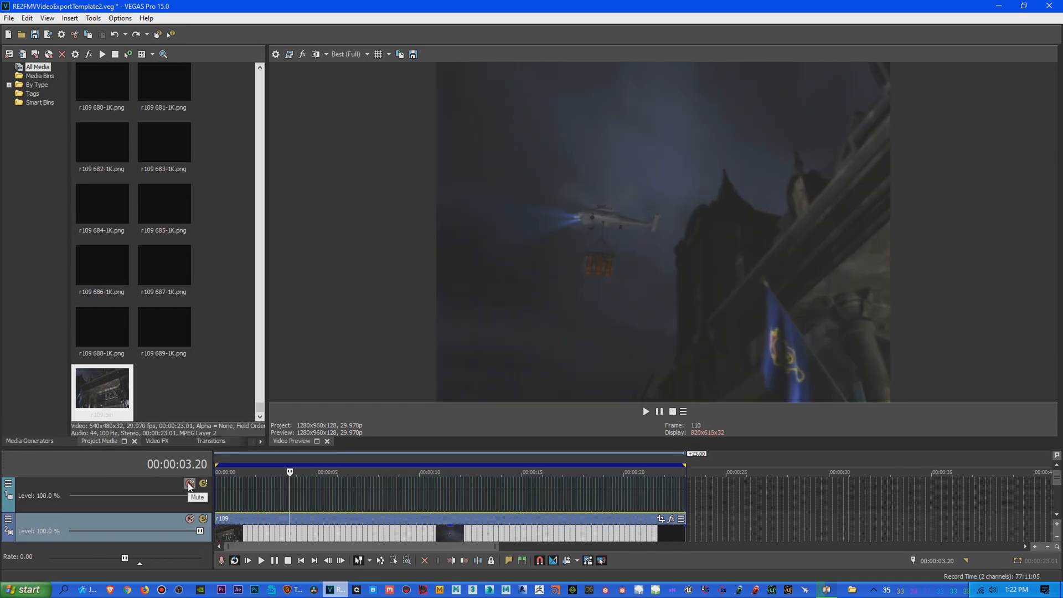
pyautogui.click(189, 485)
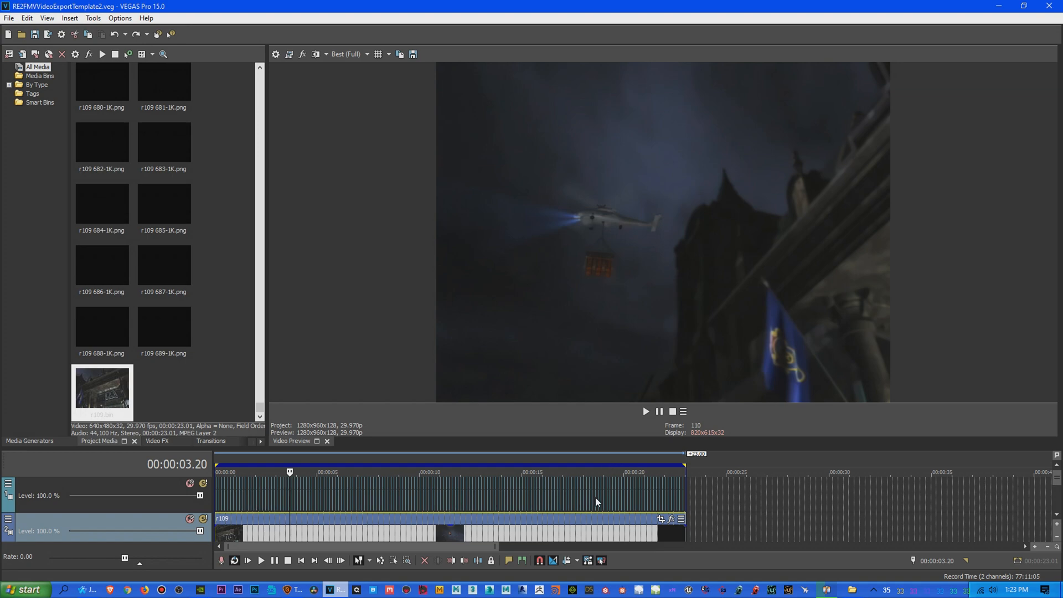
# Step: Delete the original r109 video track below the upscaled frames, restore the timeline's height, and place the playhead at 00:00:13.23
pyautogui.scroll(-2, 756, 493)
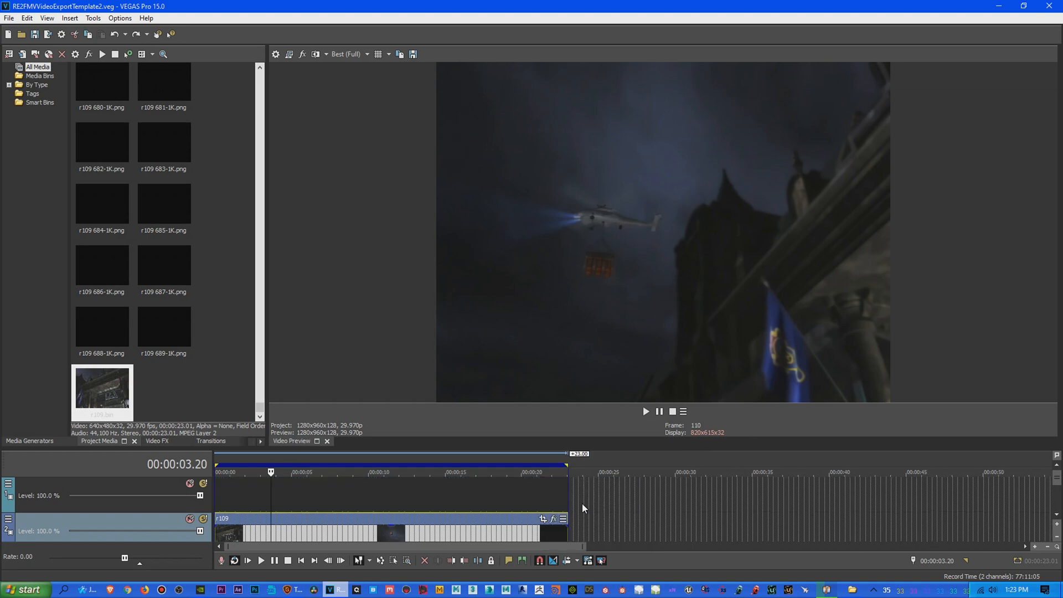
pyautogui.scroll(3, 588, 508)
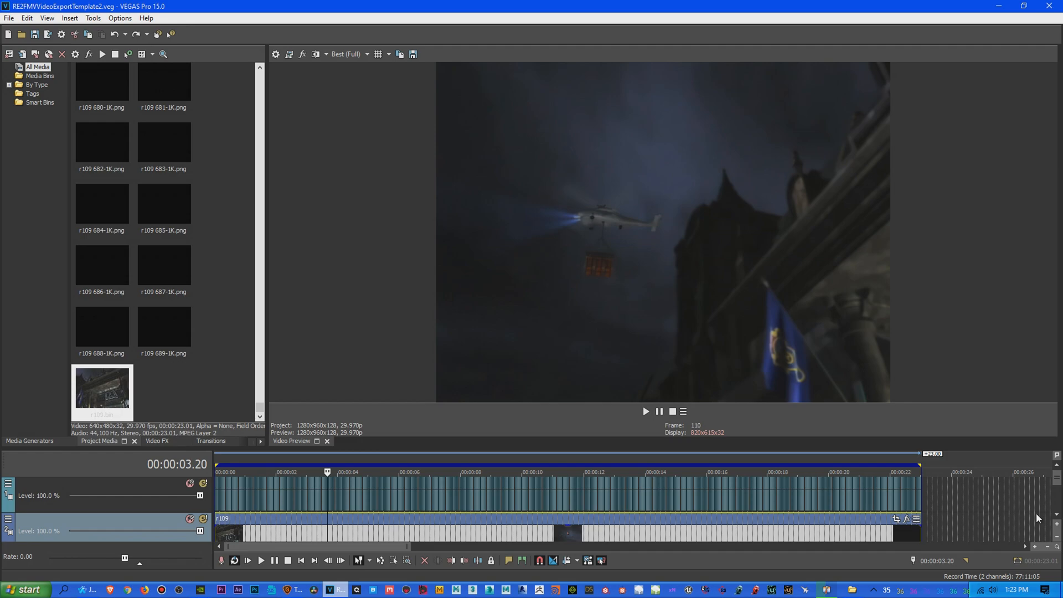
pyautogui.click(1057, 516)
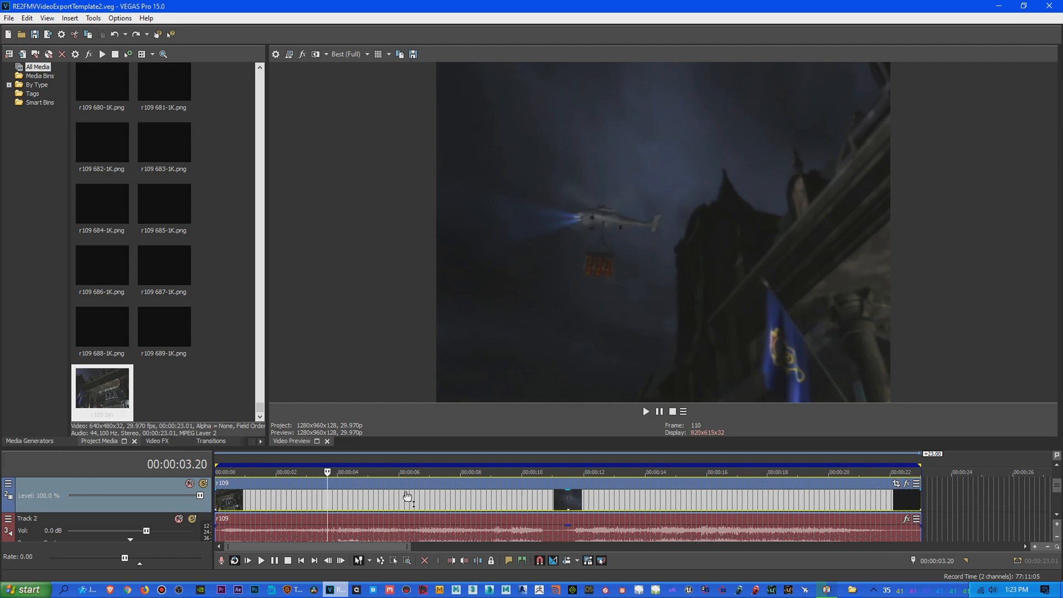
pyautogui.rightClick(159, 485)
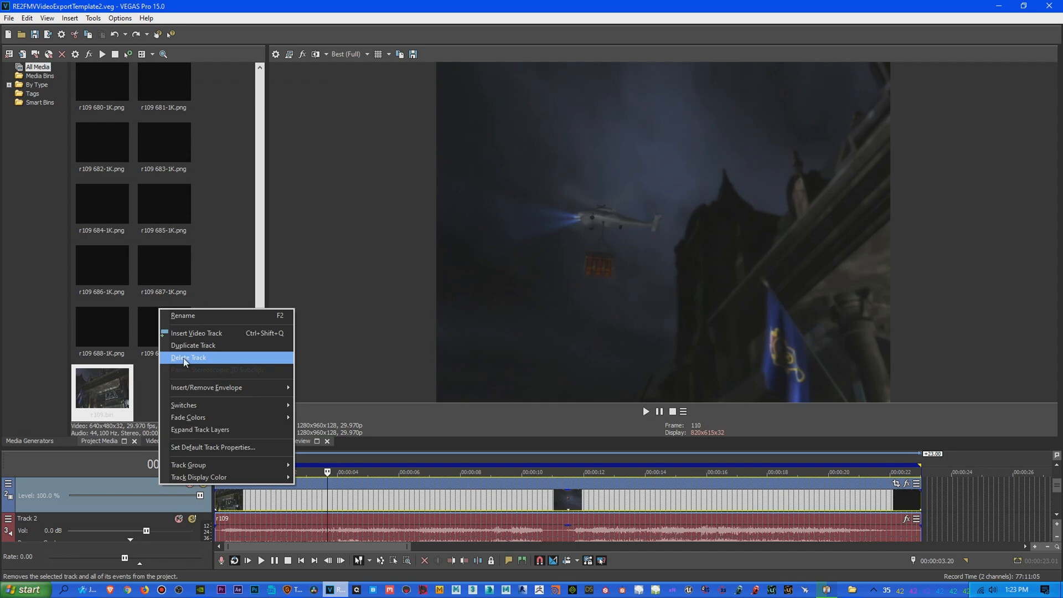
pyautogui.click(184, 358)
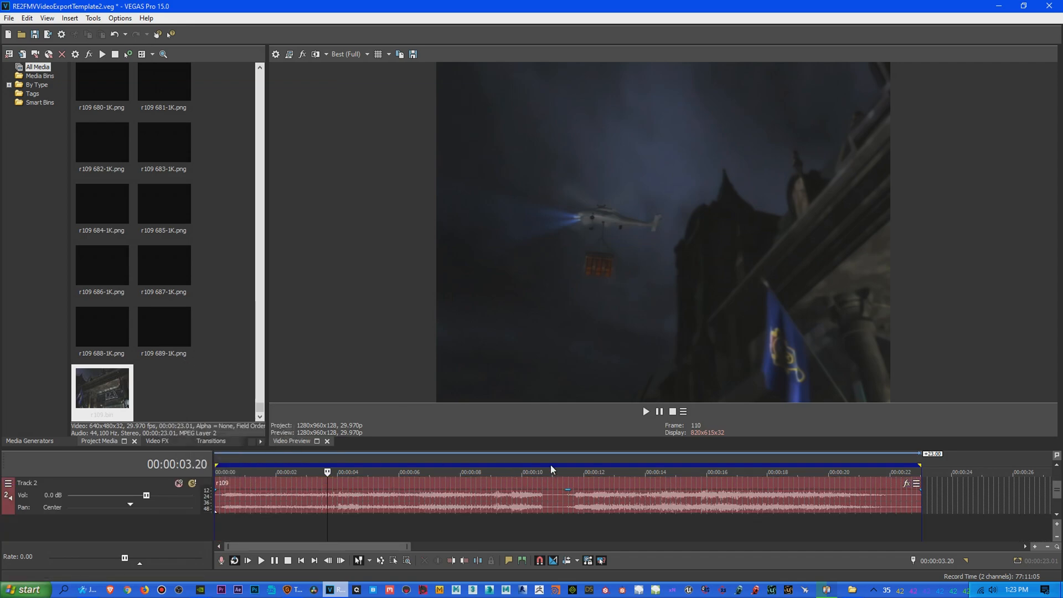
pyautogui.moveTo(555, 446); pyautogui.dragTo(553, 358)
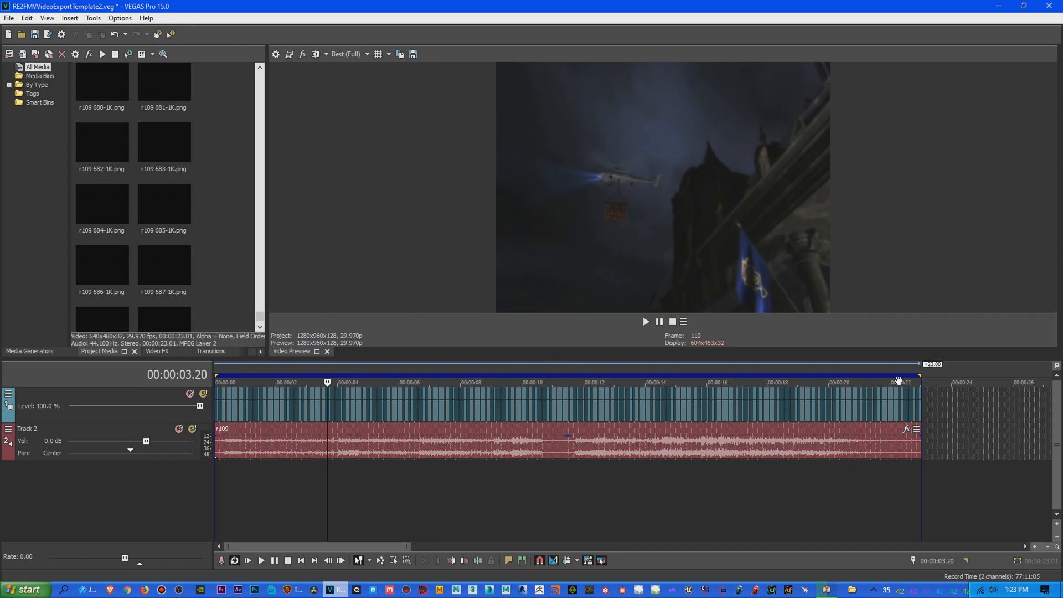
pyautogui.click(639, 372)
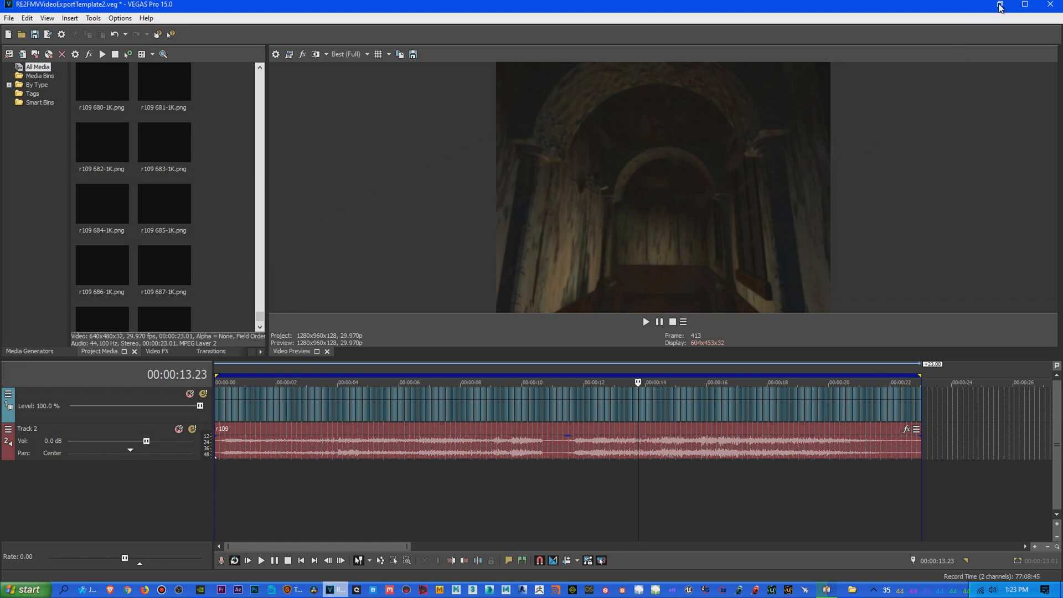
# Step: Minimize VEGAS Pro, play the rendered r109HD.mp4 from the desktop full screen with its volume adjusted, and close the player
pyautogui.click(999, 5)
pyautogui.click(832, 74)
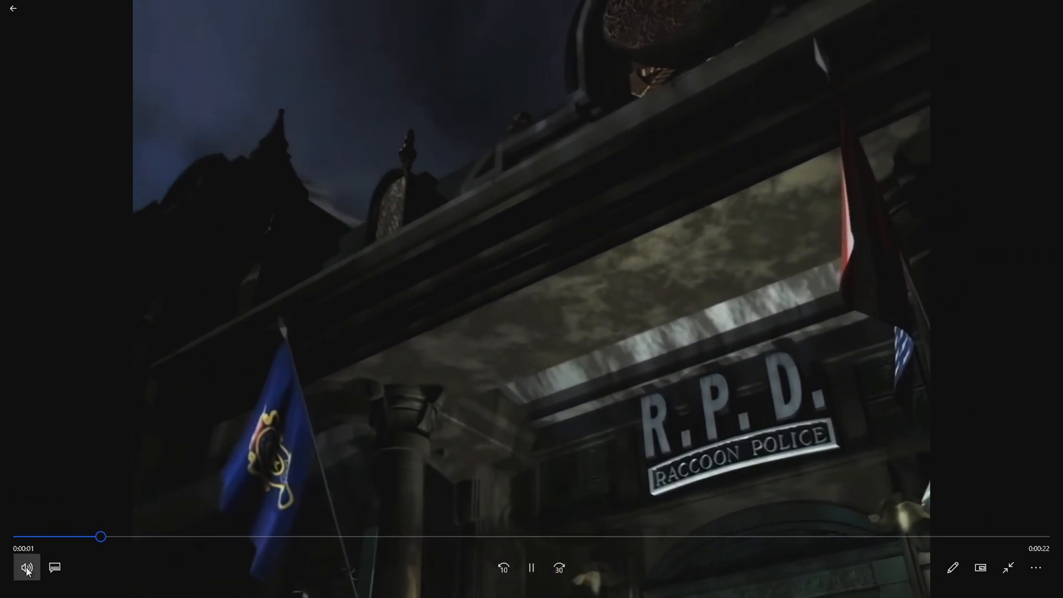
pyautogui.click(27, 567)
pyautogui.moveTo(91, 527); pyautogui.dragTo(86, 531)
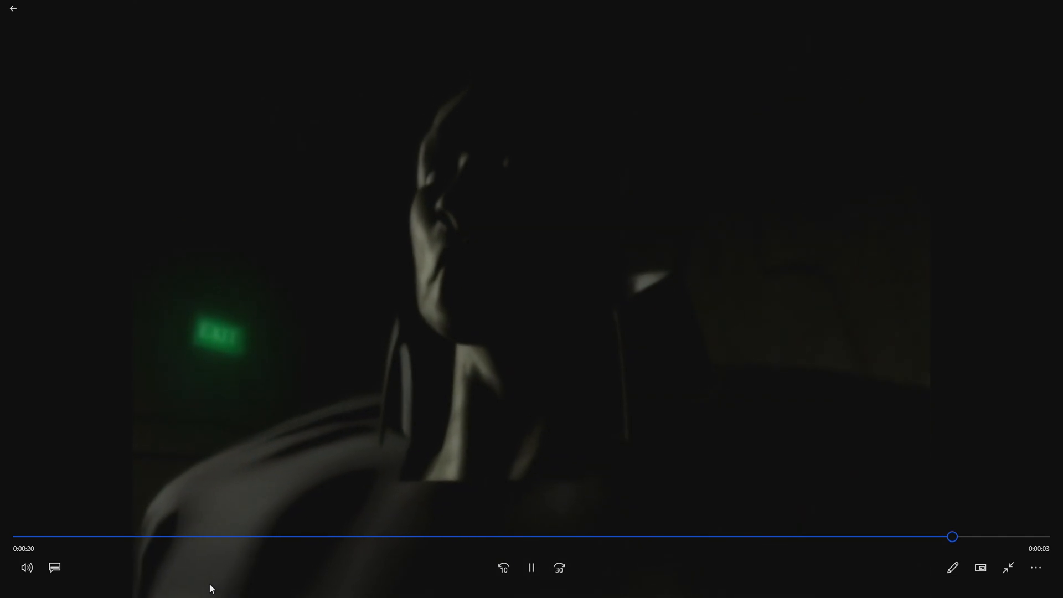
pyautogui.press('Escape')
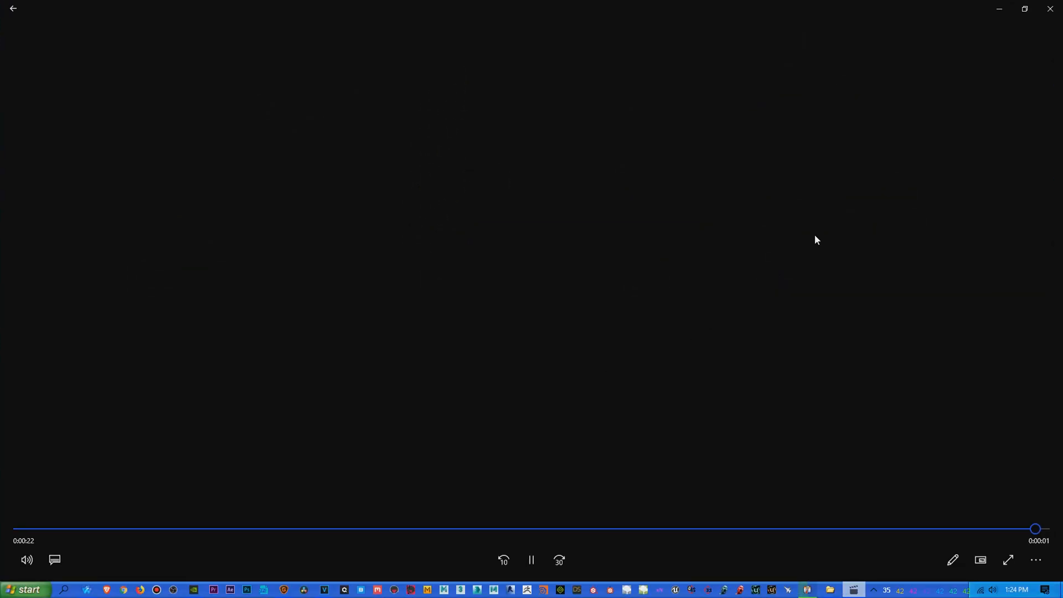
pyautogui.click(1050, 8)
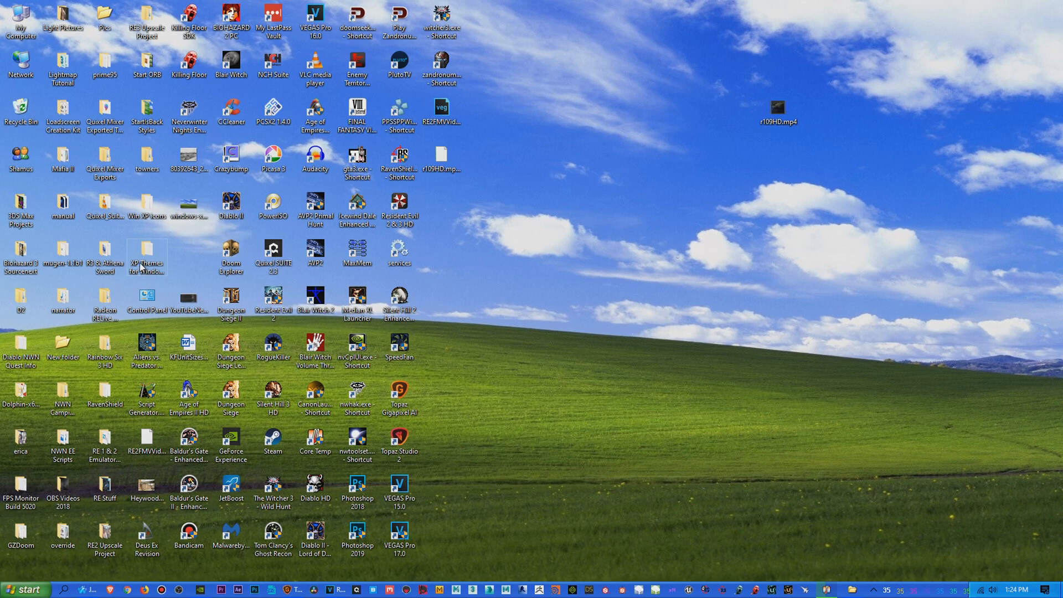
# Step: Open the BIOHAZARD 2 PC installation folder through the file location of its desktop shortcut
pyautogui.rightClick(235, 19)
pyautogui.click(262, 38)
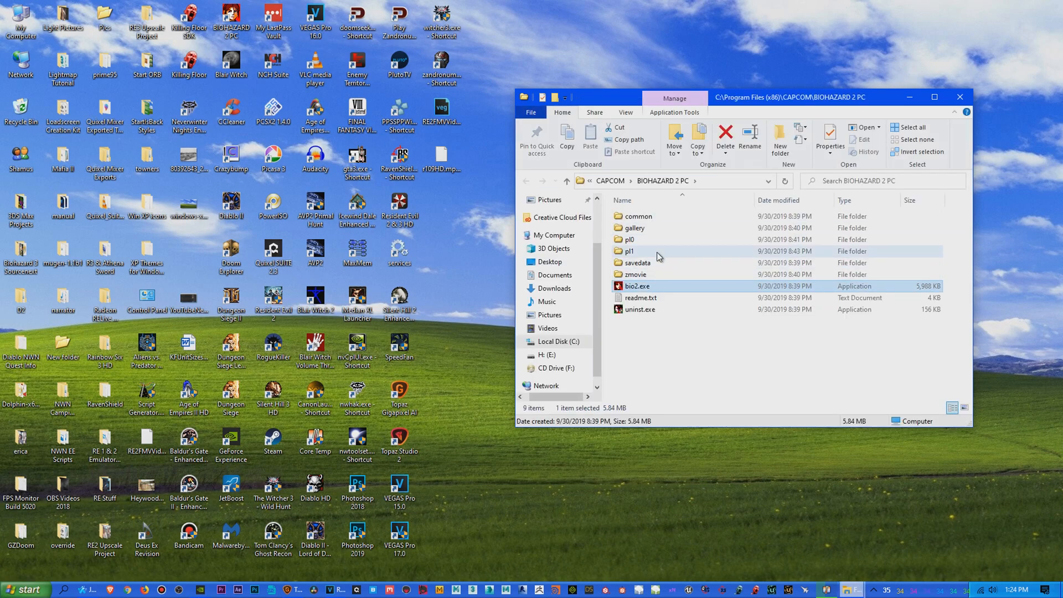
# Step: Open the zmovie folder, play the original r109.bin full screen with the folder window minimized, and close the player
pyautogui.doubleClick(635, 274)
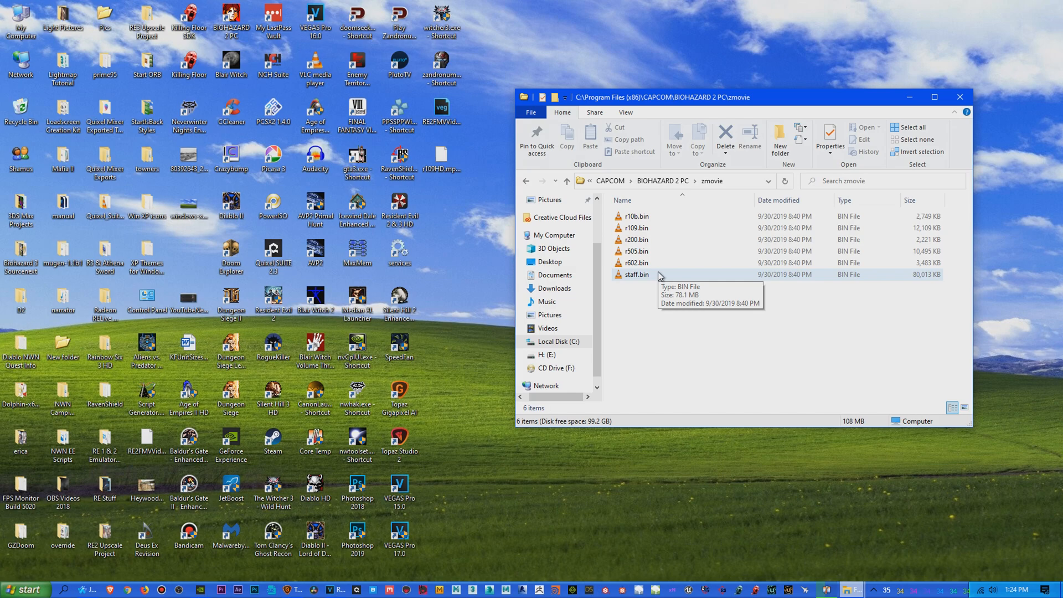
pyautogui.click(640, 231)
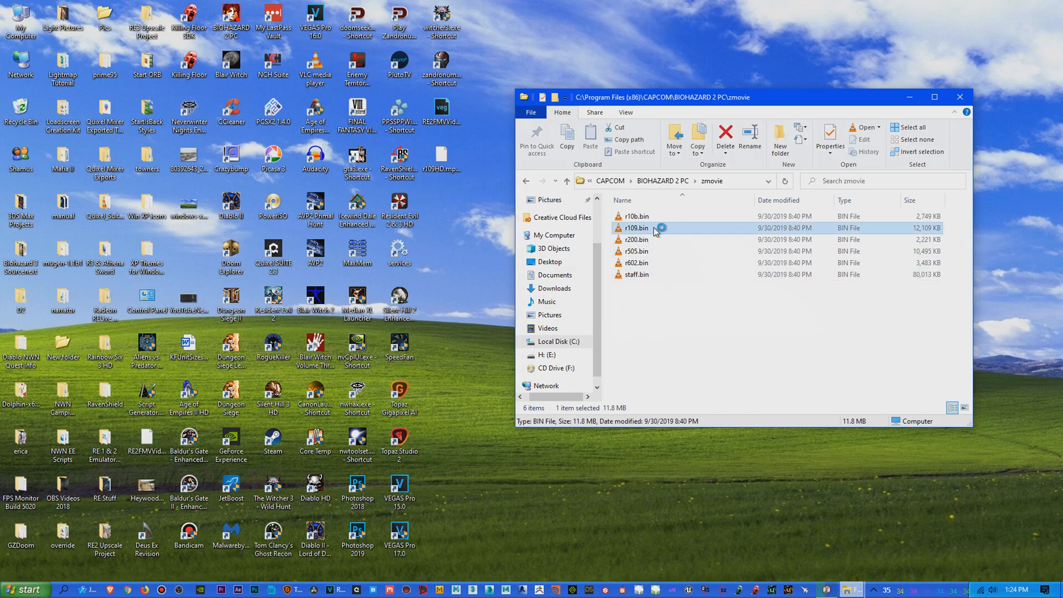
pyautogui.click(909, 97)
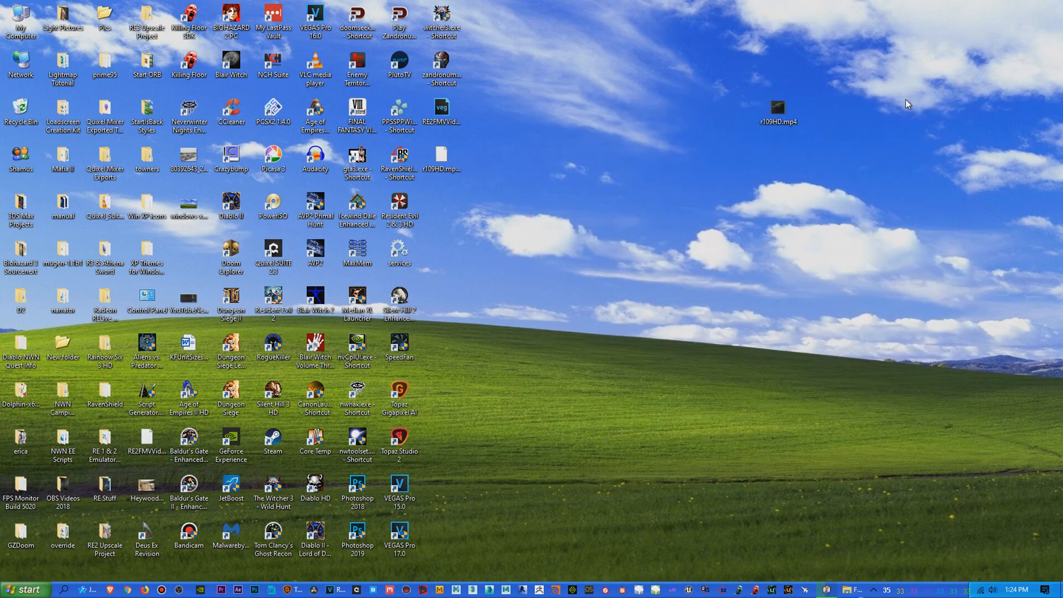
pyautogui.doubleClick(666, 231)
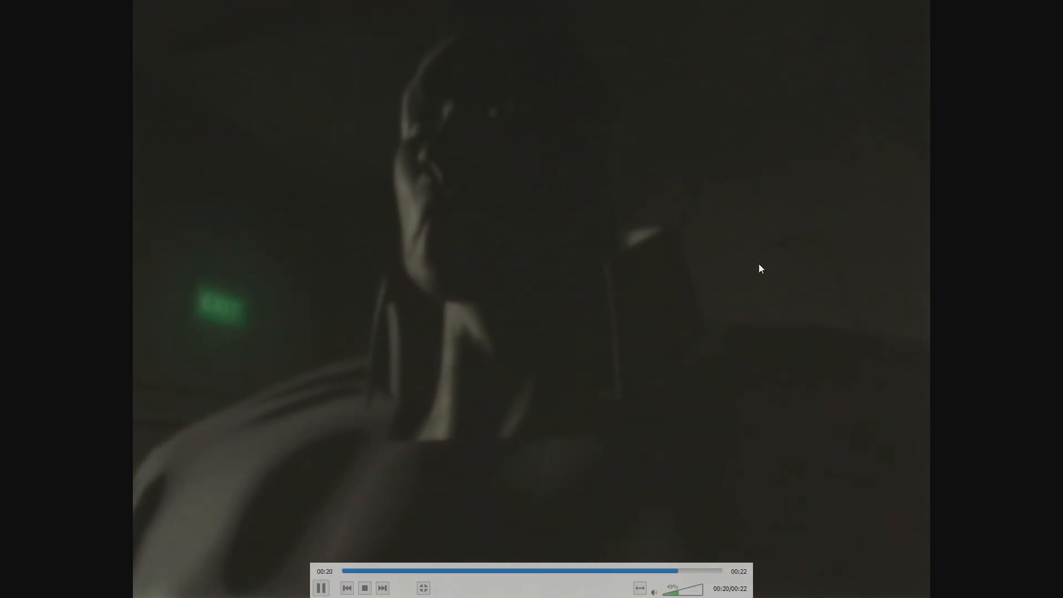
pyautogui.doubleClick(760, 254)
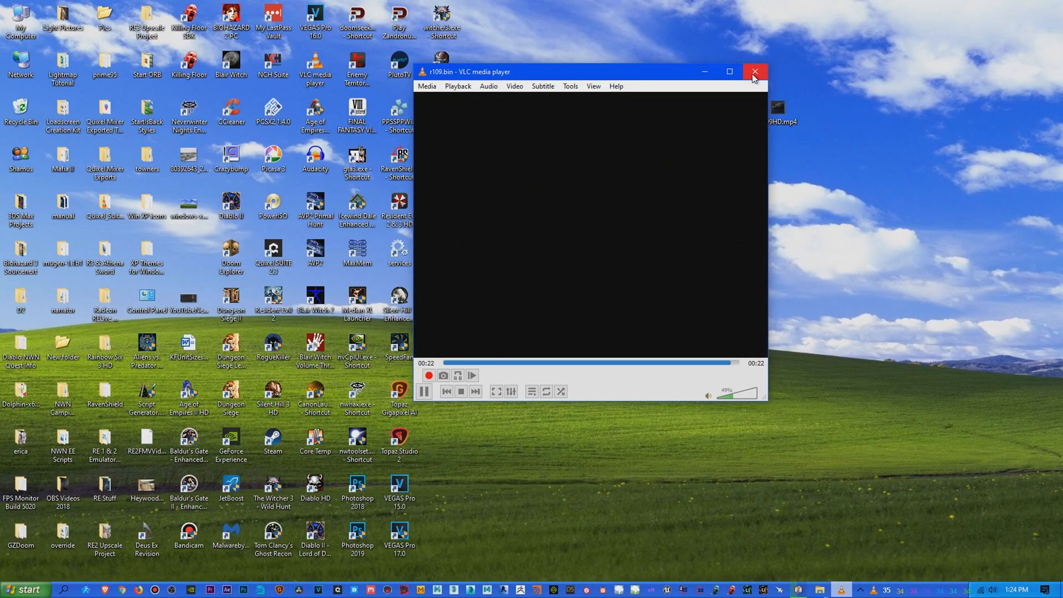
pyautogui.click(755, 72)
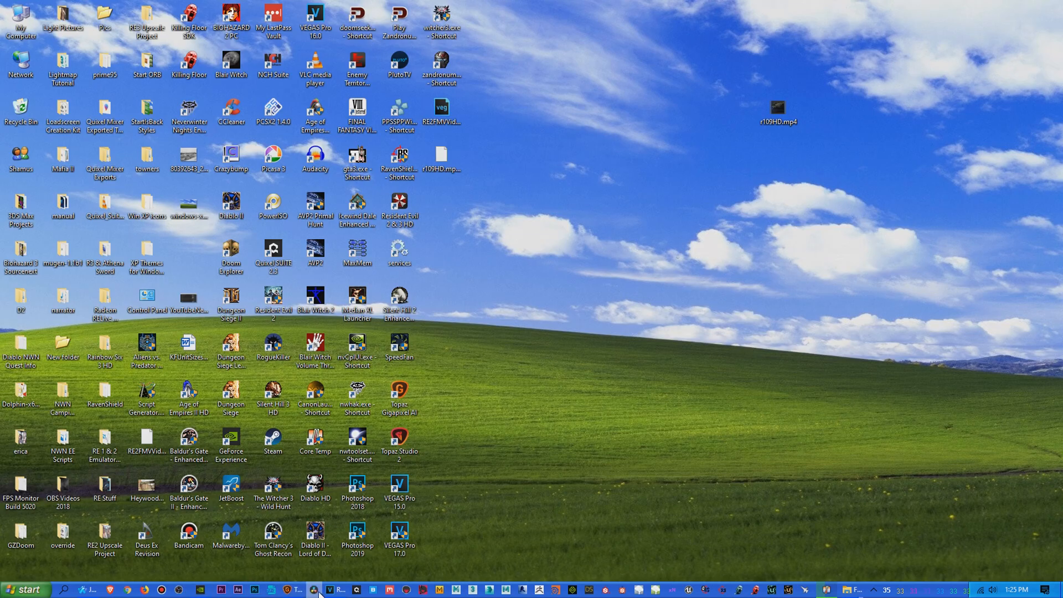
# Step: Switch to VEGAS Pro and delete both the upscaled frames' video track and the r109 audio track
pyautogui.click(335, 589)
pyautogui.click(137, 402)
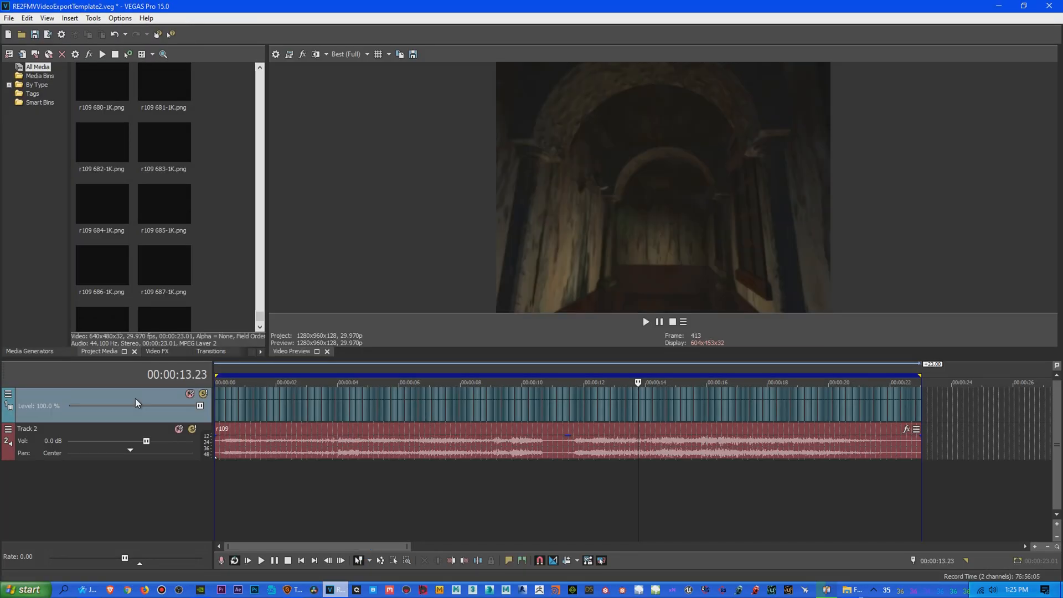
pyautogui.click(133, 435)
pyautogui.rightClick(133, 435)
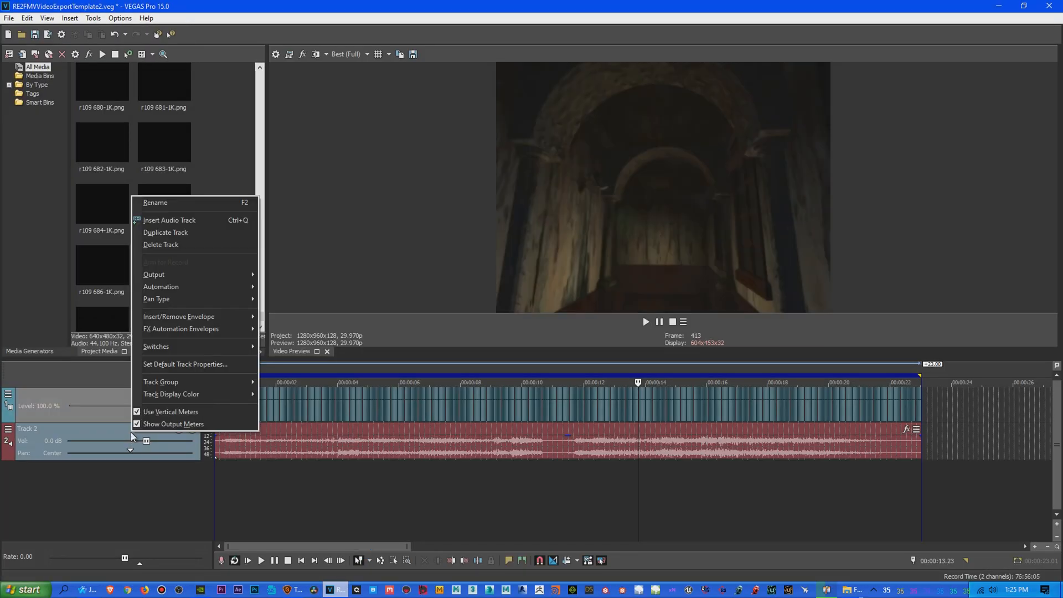
pyautogui.click(166, 244)
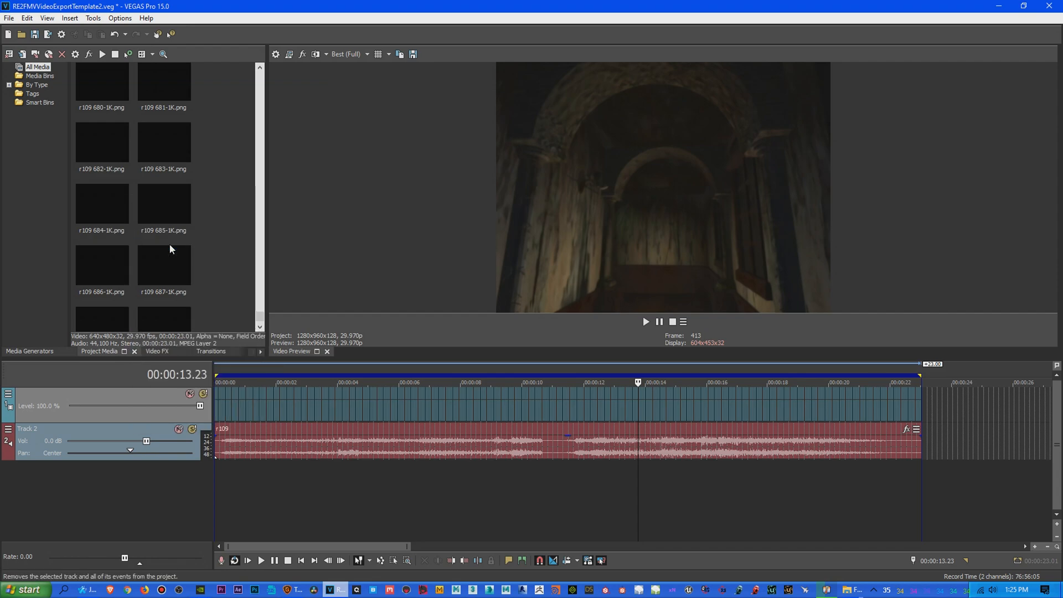
# Step: Import r109HD.mp4 from the desktop and place it at the start of the empty timeline
pyautogui.click(10, 18)
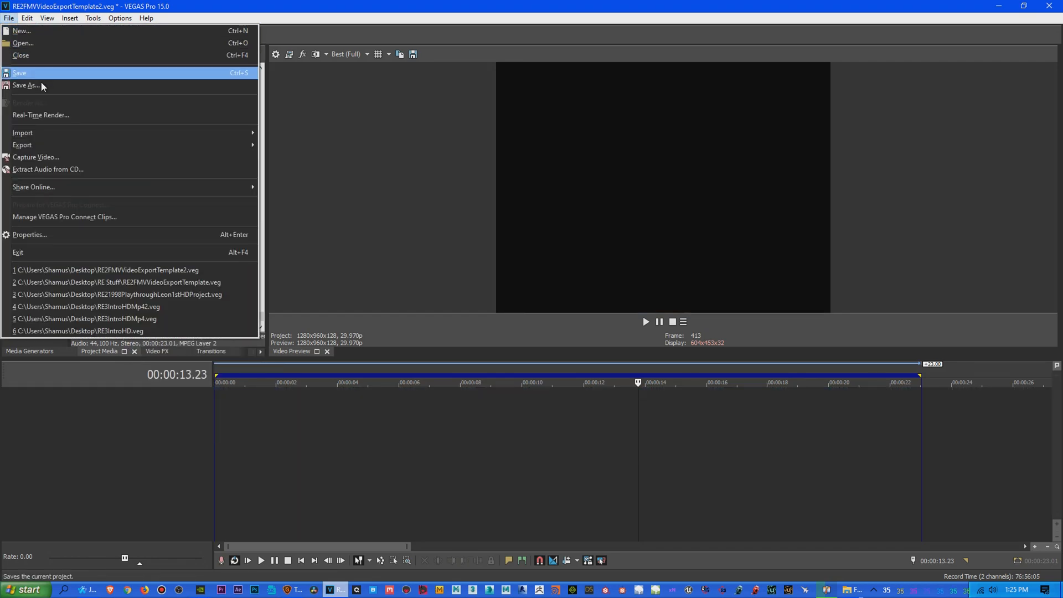
pyautogui.moveTo(164, 140)
pyautogui.click(282, 134)
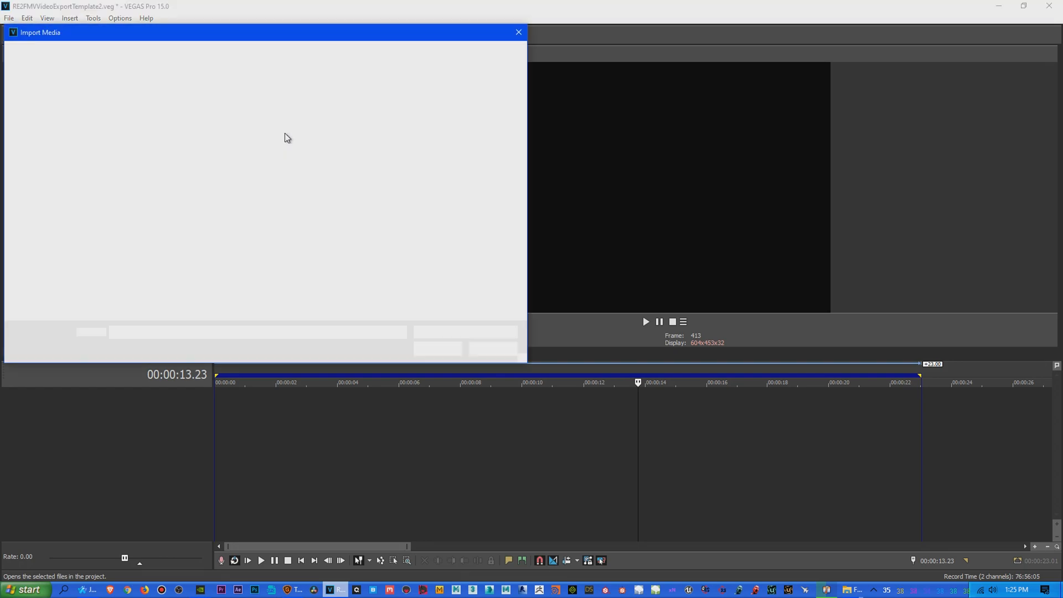
pyautogui.click(248, 118)
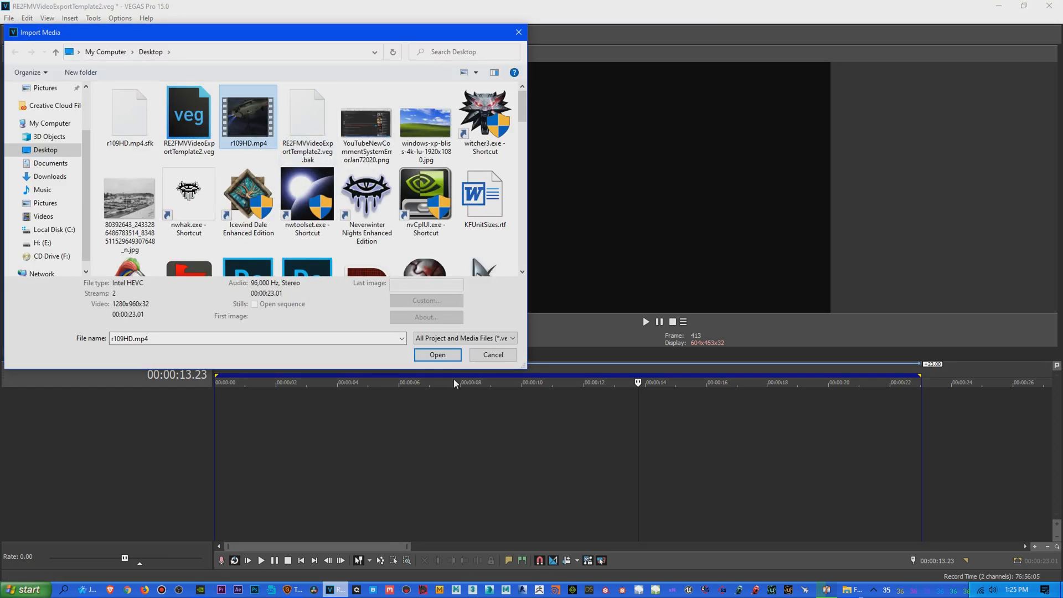
pyautogui.click(438, 355)
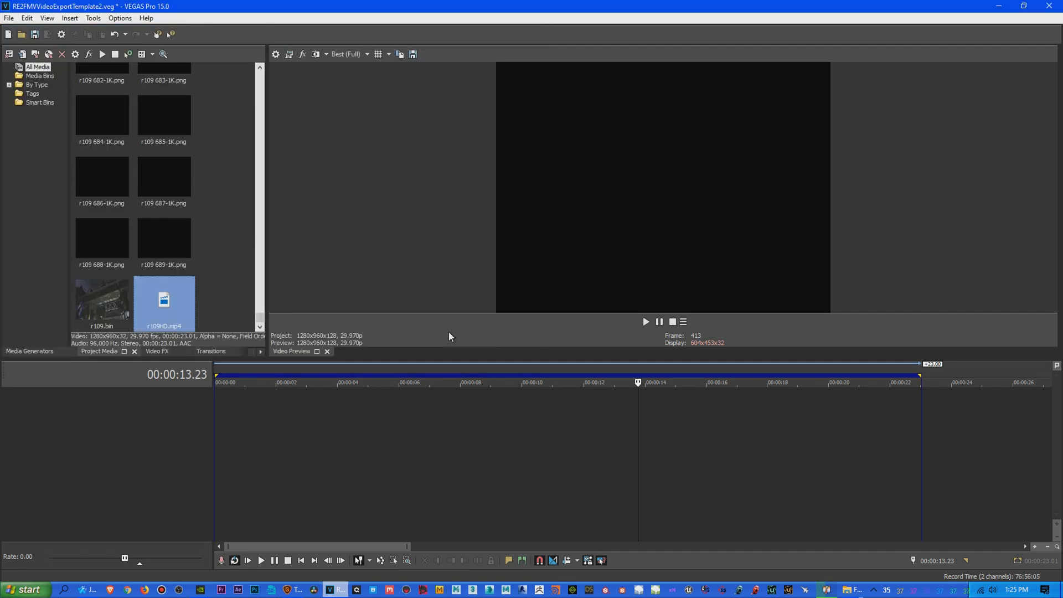
pyautogui.moveTo(166, 313); pyautogui.dragTo(220, 407)
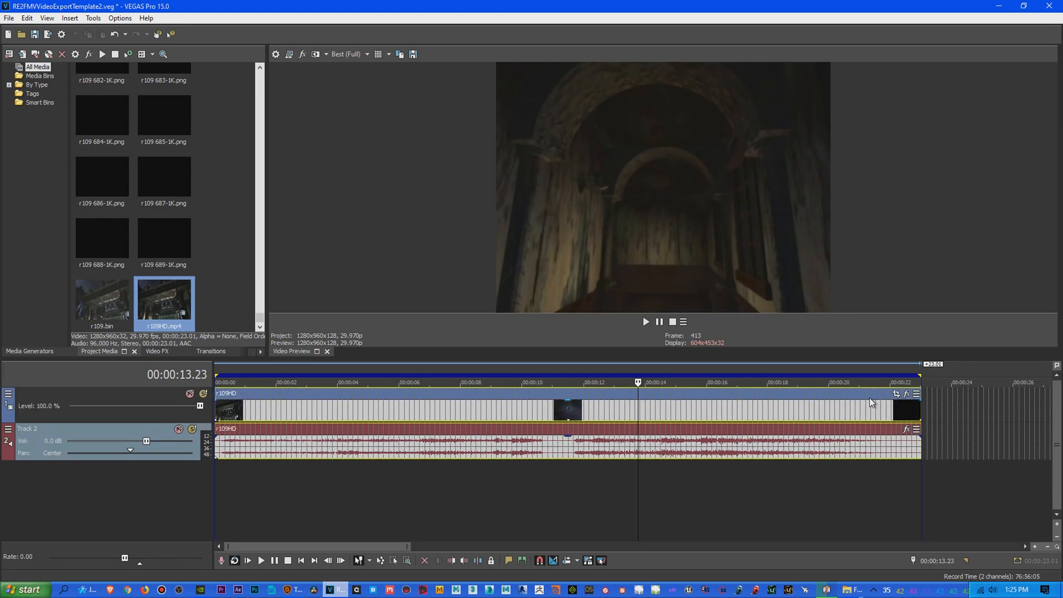
# Step: Place the playhead at 00:00:20.05 and apply the RE FMV Video Template filter package to the r109HD video event
pyautogui.click(835, 397)
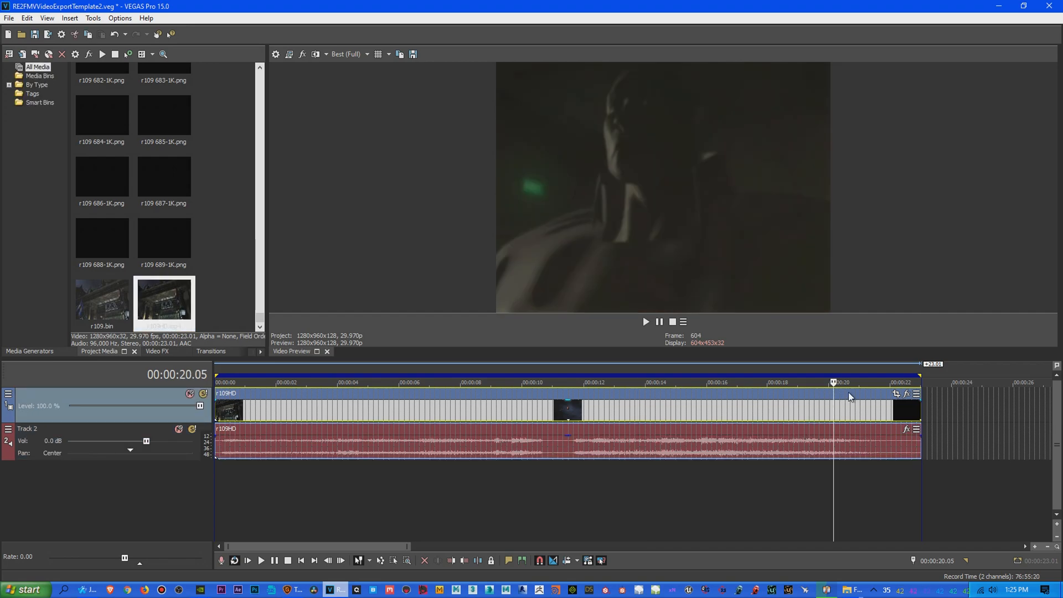
pyautogui.click(907, 395)
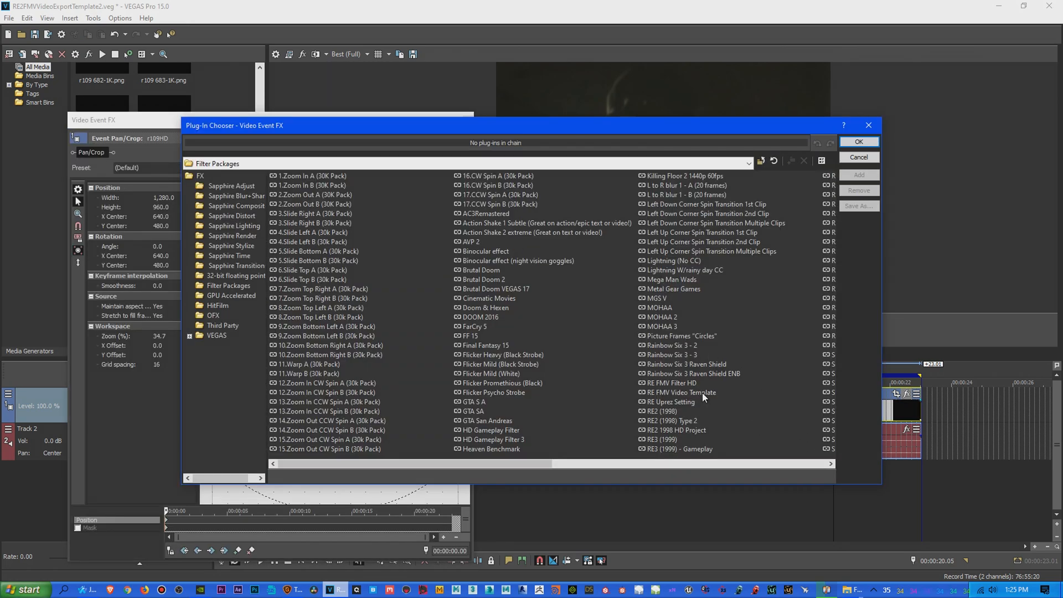
pyautogui.click(670, 394)
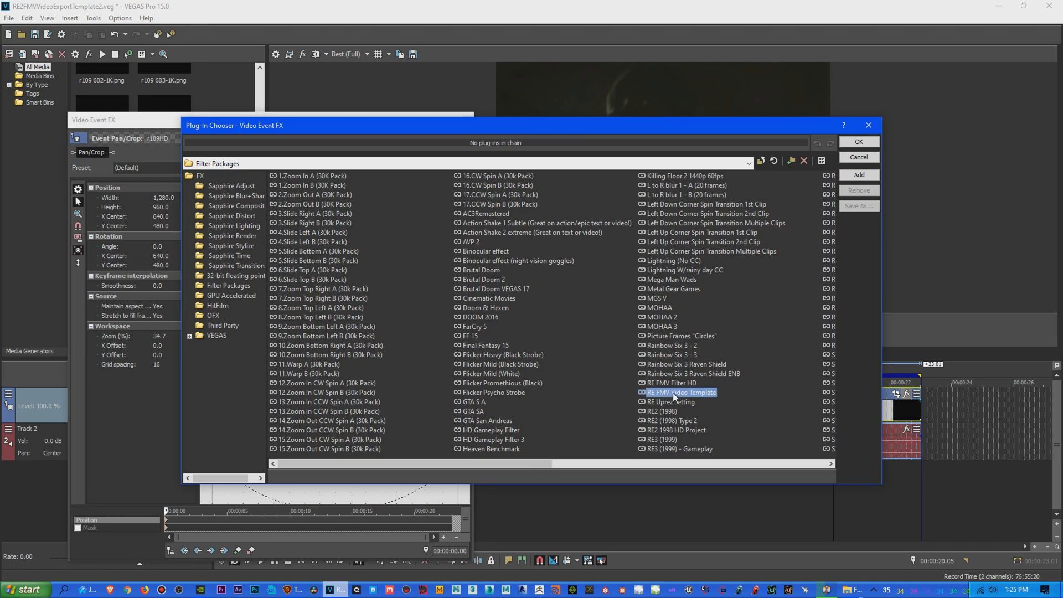
pyautogui.doubleClick(672, 393)
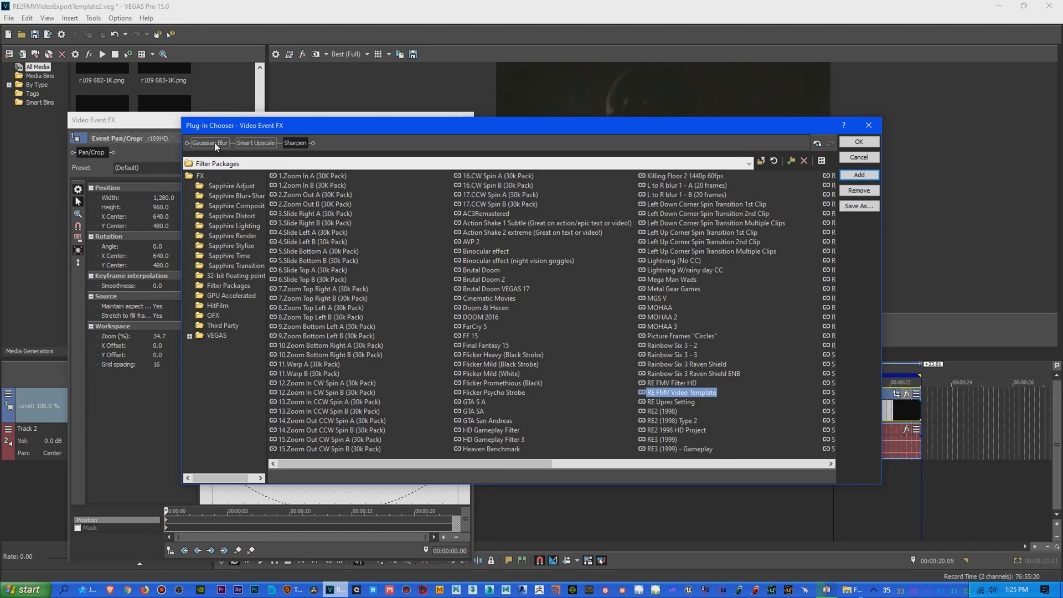
pyautogui.moveTo(586, 134); pyautogui.dragTo(611, 172)
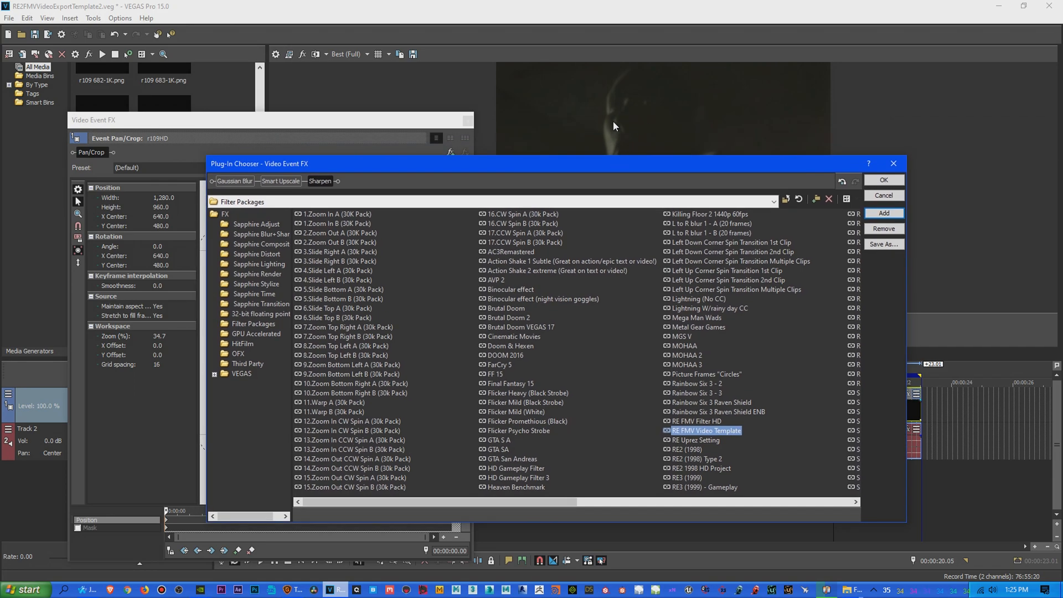
pyautogui.click(241, 180)
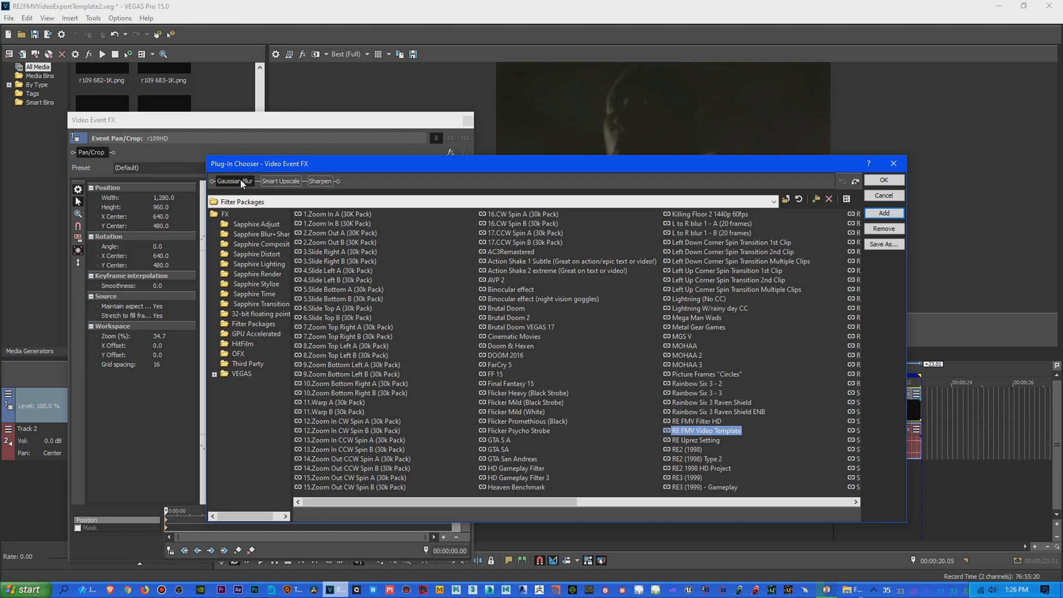
pyautogui.click(892, 181)
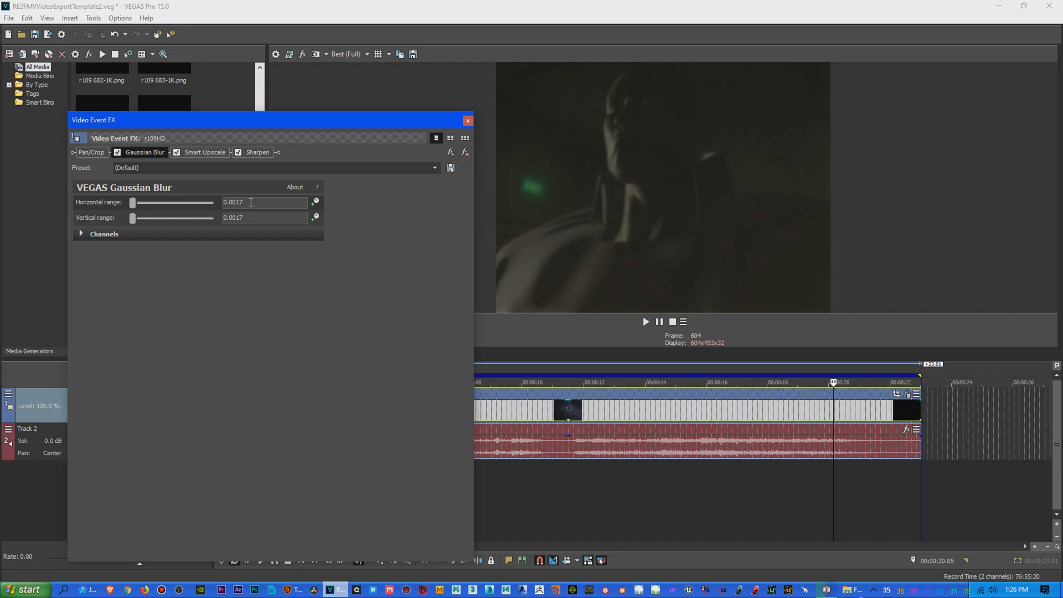
# Step: Review the Smart Upscale and Sharpen settings and remove Gaussian Blur from the r109HD event's effect chain
pyautogui.click(200, 152)
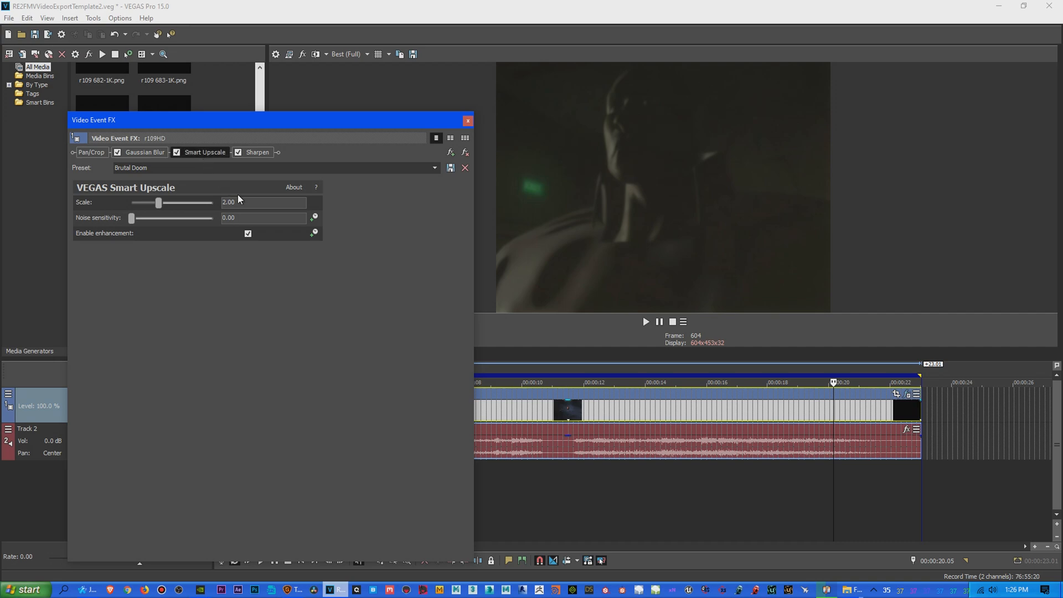
pyautogui.click(250, 153)
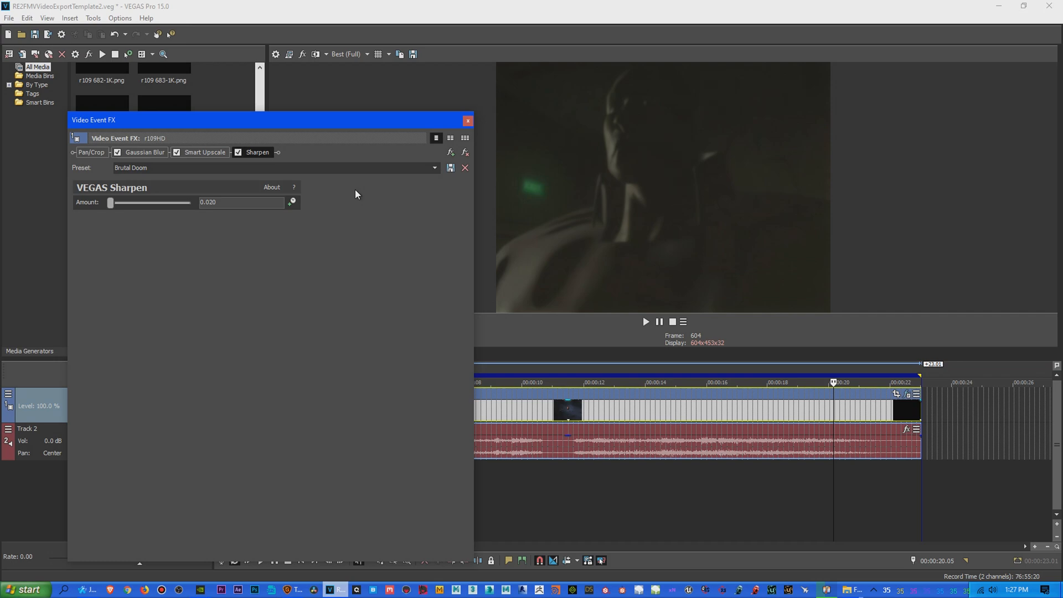
pyautogui.click(144, 152)
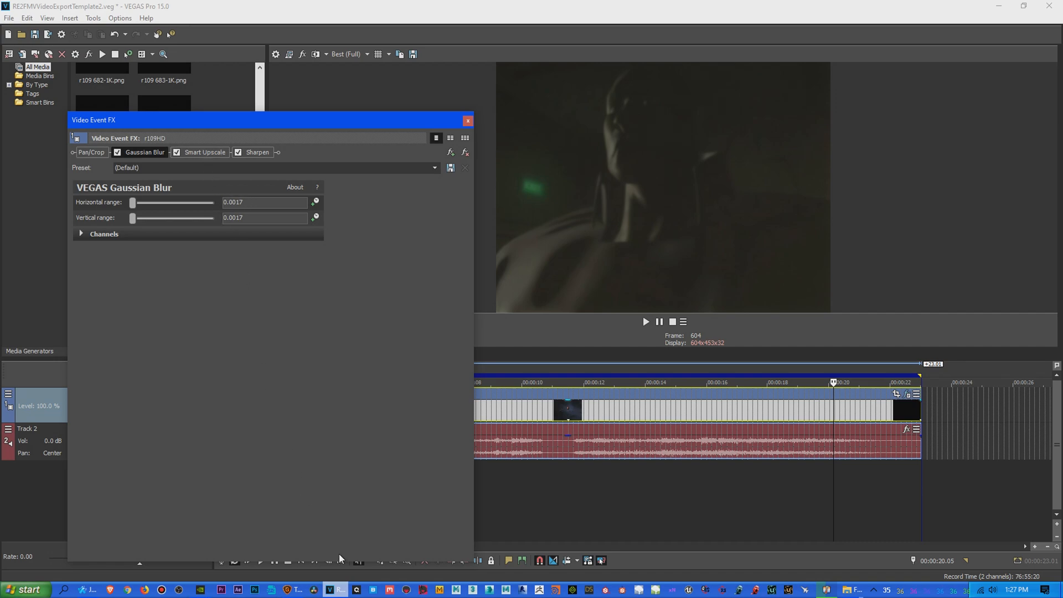
pyautogui.click(464, 154)
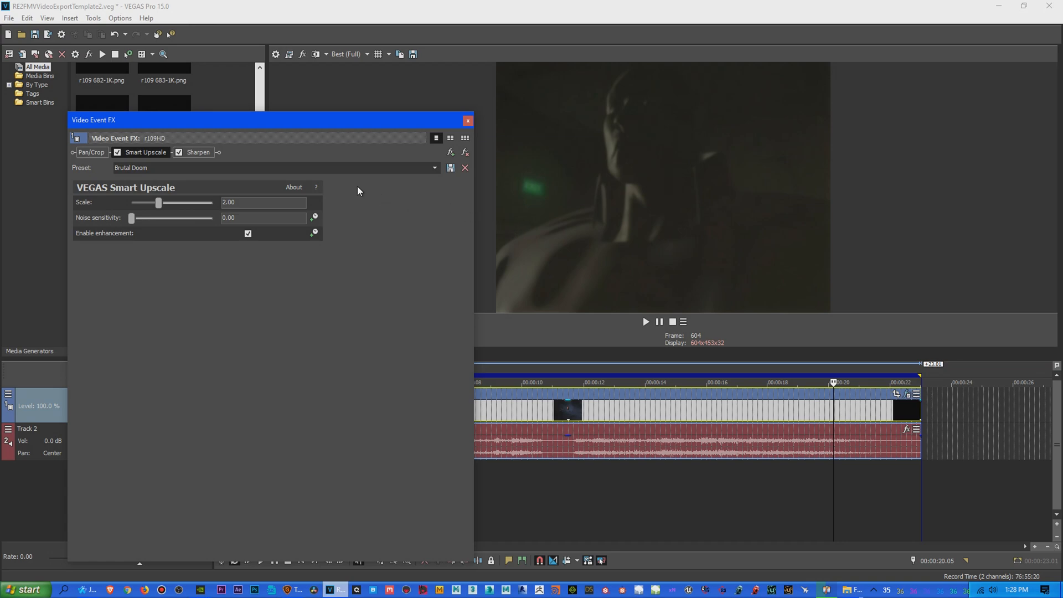
pyautogui.click(192, 153)
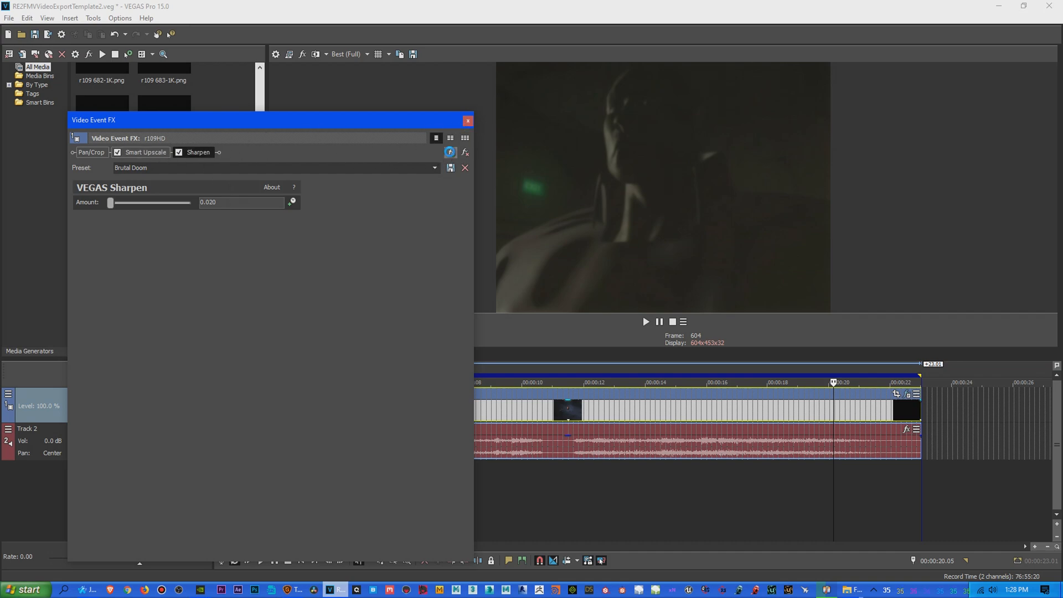
# Step: Add VEGAS Levels to the r109HD event's effects and move it to the front of the chain, before Smart Upscale
pyautogui.click(450, 152)
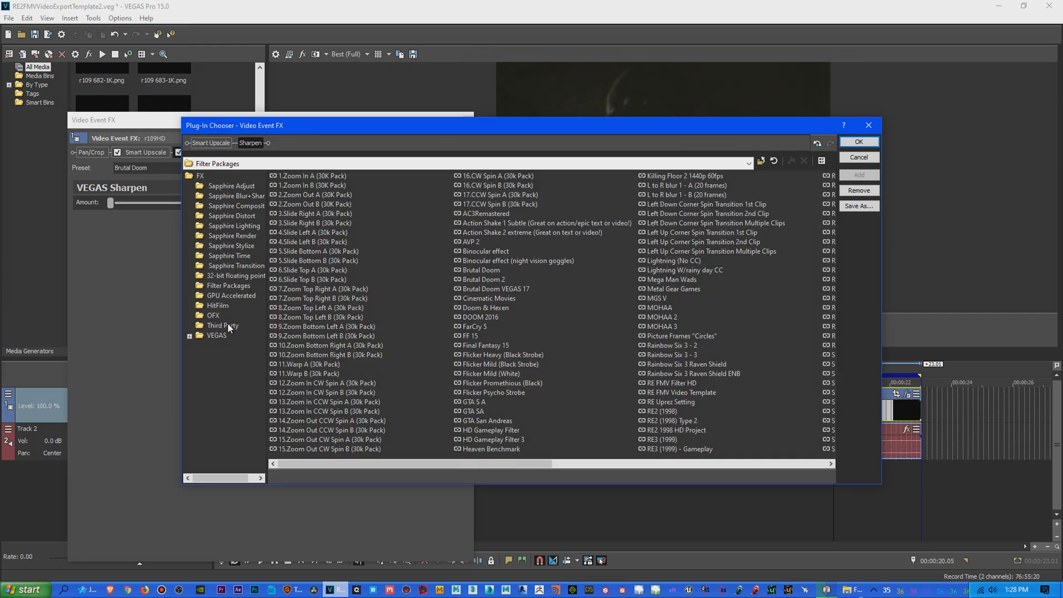
pyautogui.click(831, 465)
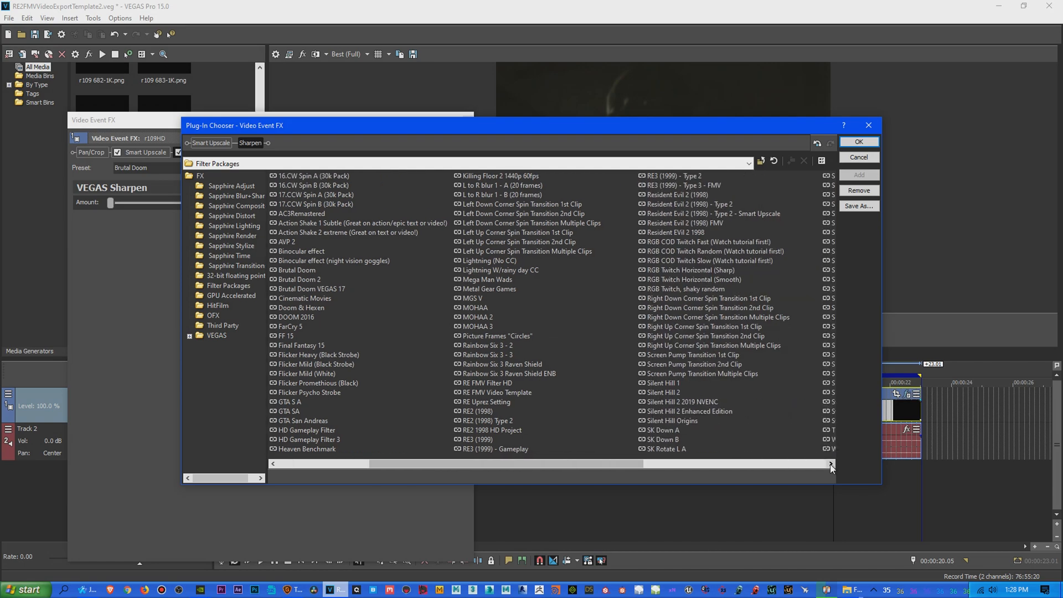
pyautogui.click(216, 335)
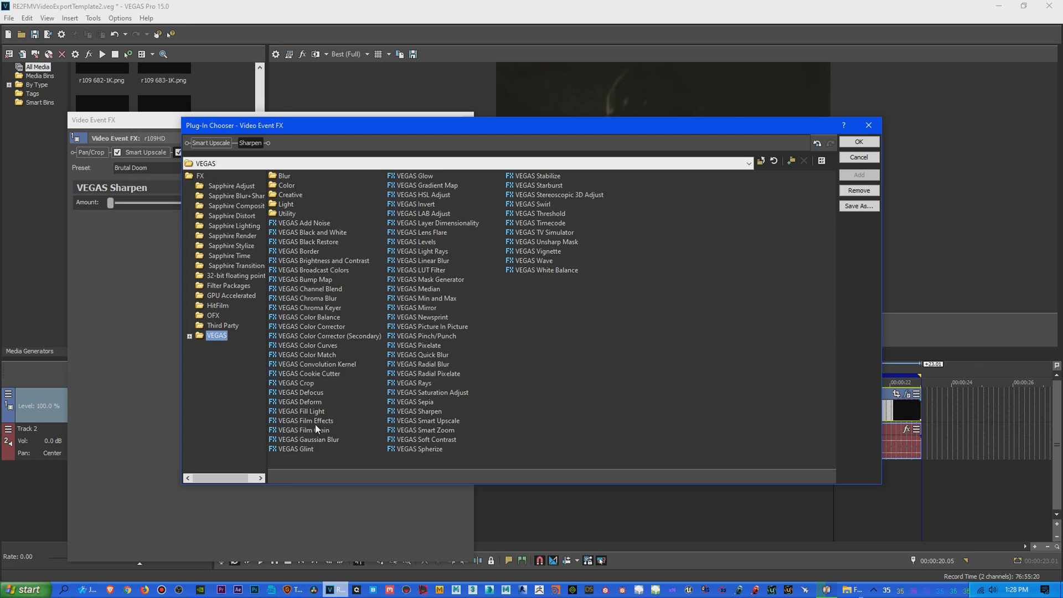
pyautogui.doubleClick(423, 242)
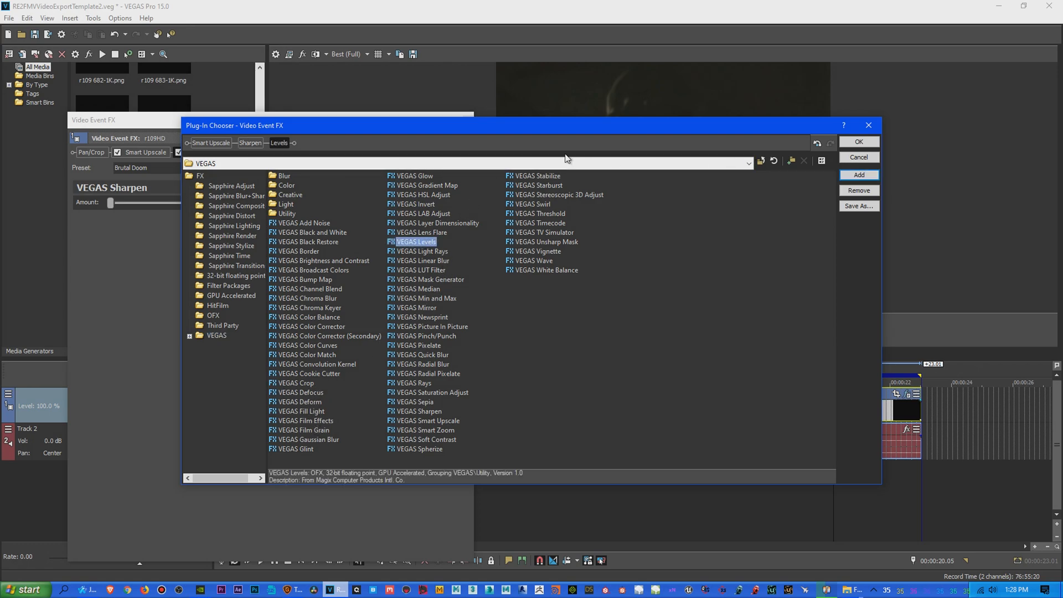
pyautogui.moveTo(279, 143); pyautogui.dragTo(199, 144)
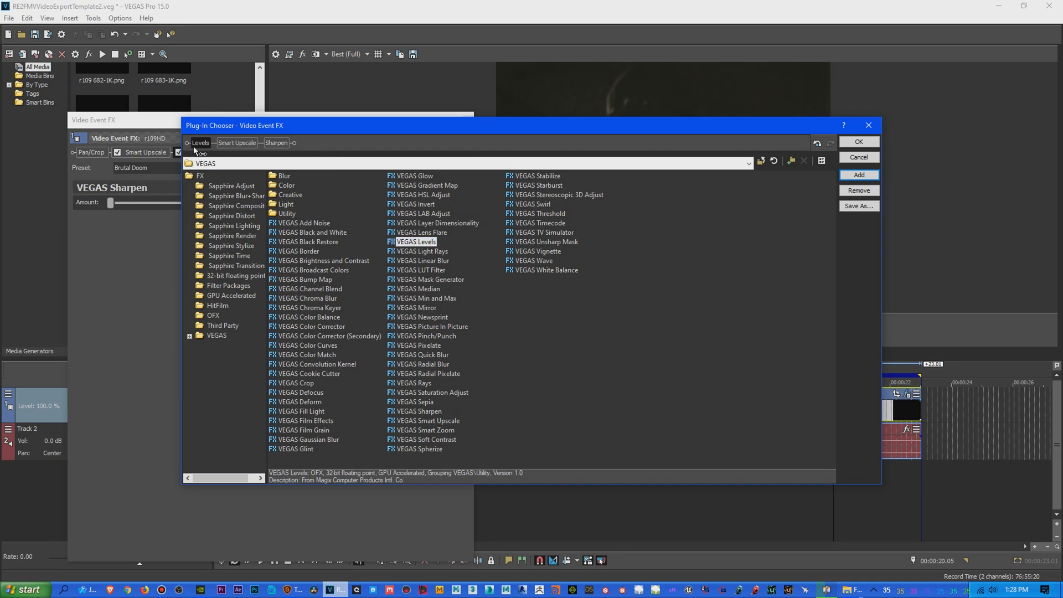
pyautogui.click(858, 142)
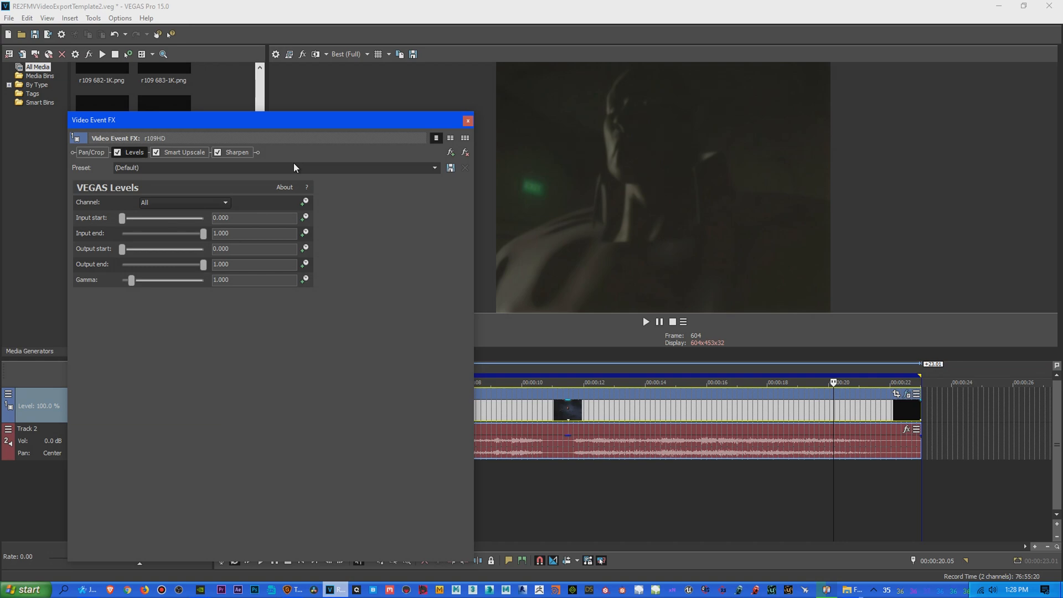
# Step: Apply the Computer RGB to Studio RGB preset to the Levels effect and close the event's effect settings
pyautogui.click(434, 168)
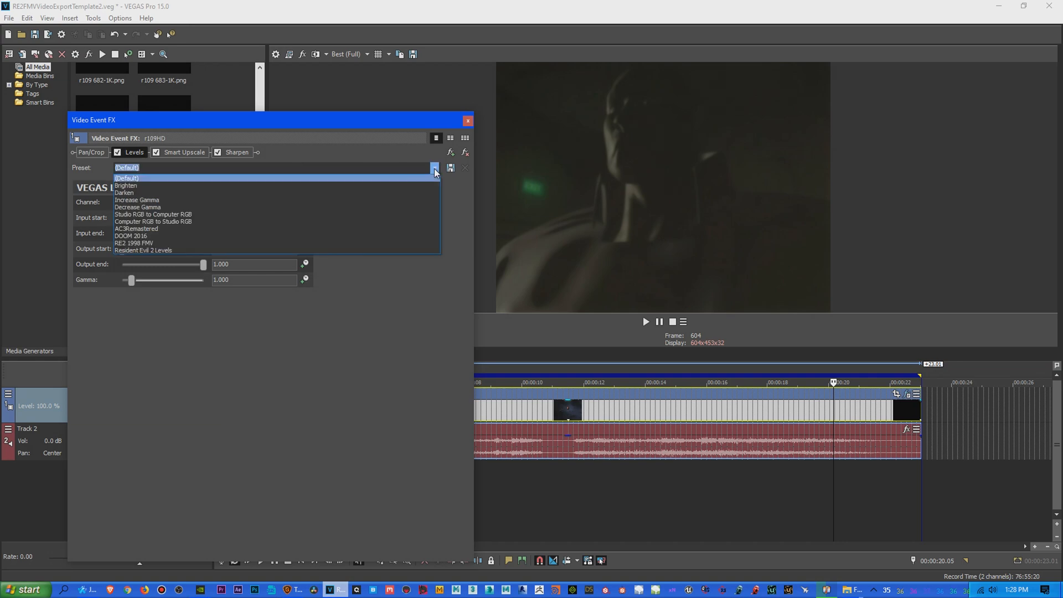
pyautogui.click(387, 219)
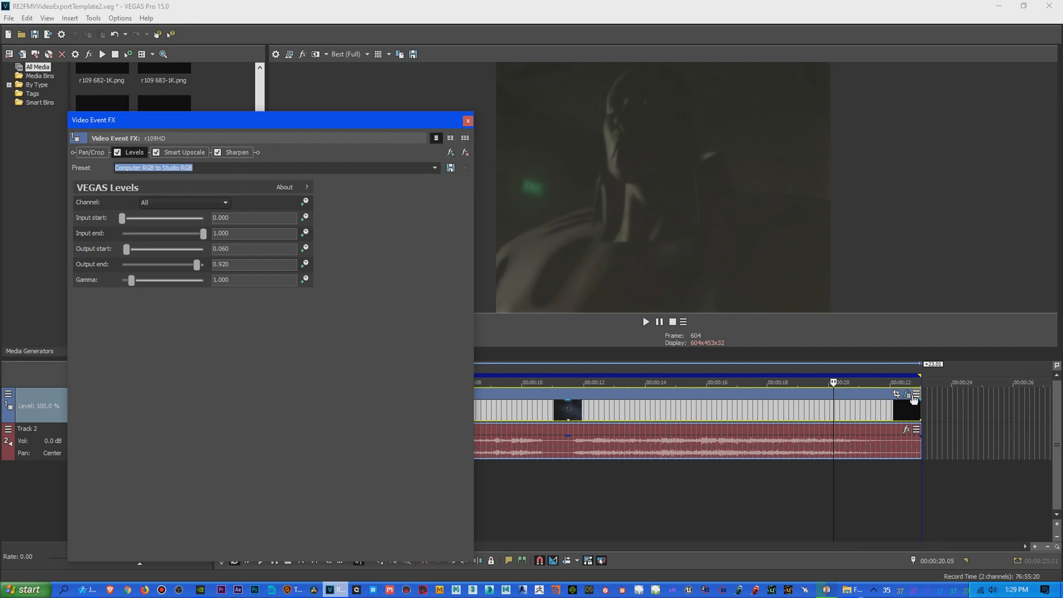
pyautogui.click(465, 120)
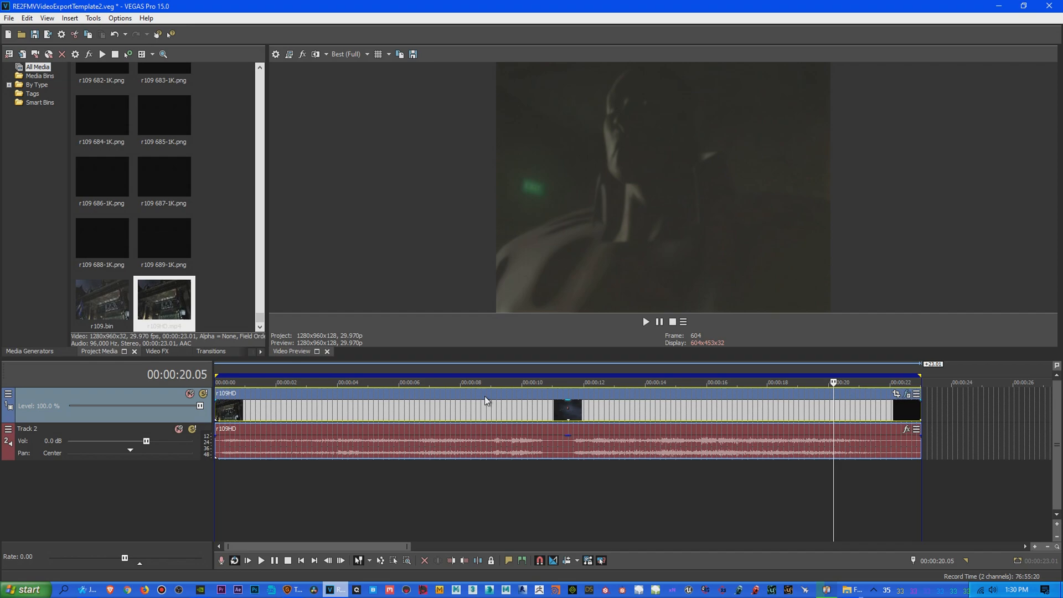
# Step: Revisit Free Video to JPG Converter and Gigapixel AI to review the extraction and upscaling setups, and return to VEGAS Pro
pyautogui.click(271, 590)
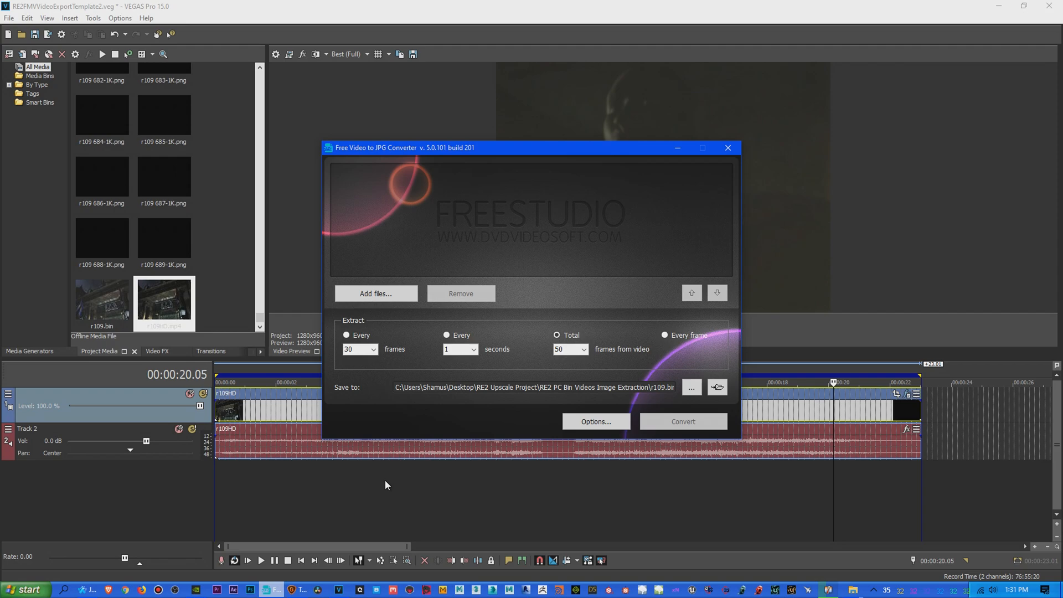
pyautogui.click(297, 589)
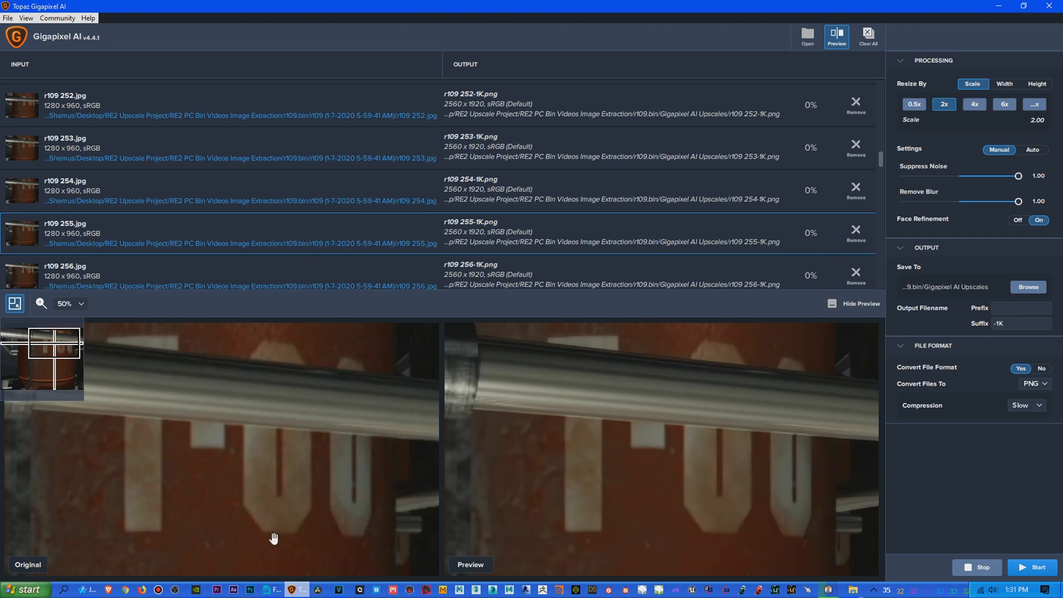
pyautogui.moveTo(337, 593)
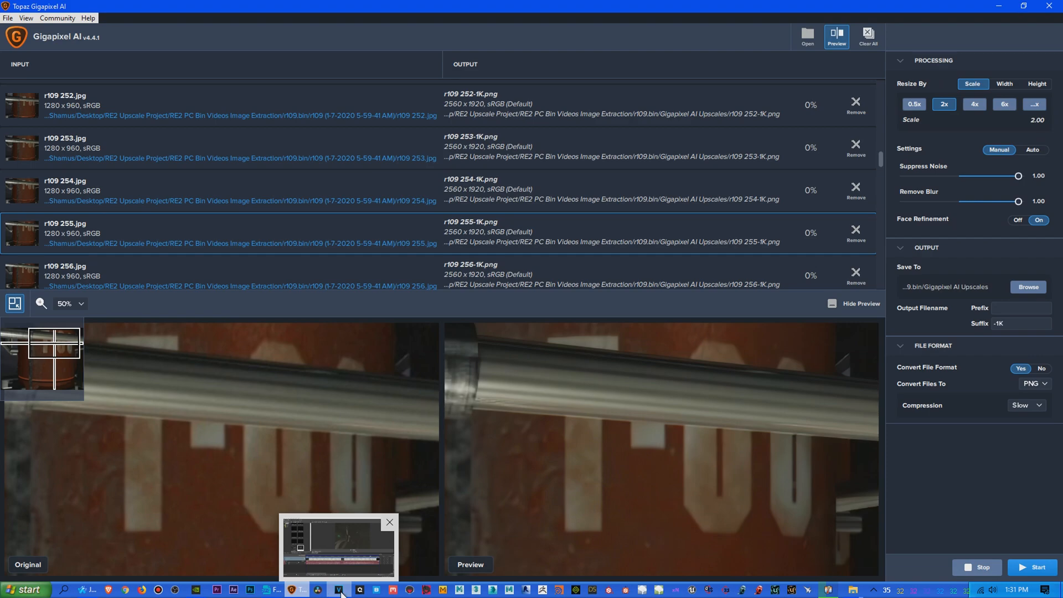
pyautogui.click(340, 591)
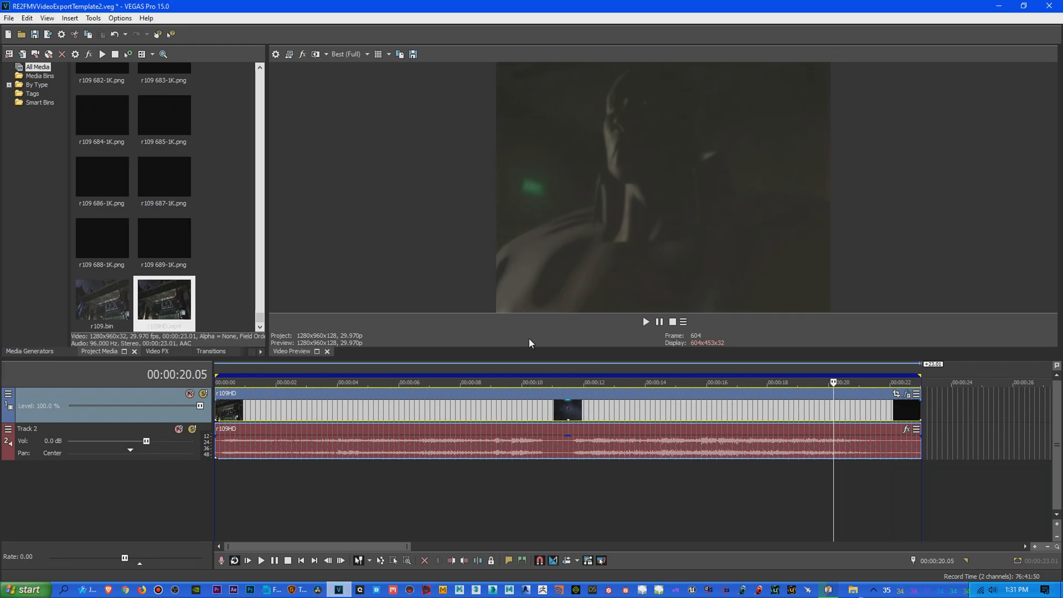